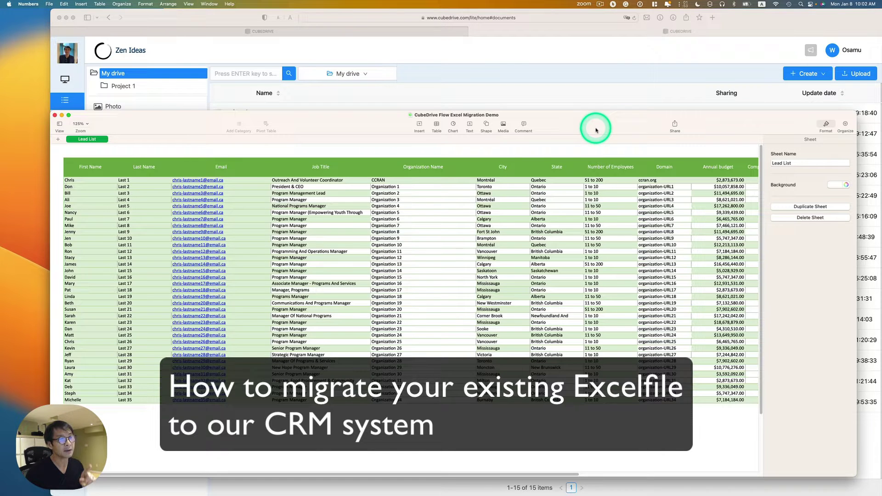
Step: Raise the Numbers window and scroll across the Lead List table's columns, then return to CubeDrive's My drive
click(689, 68)
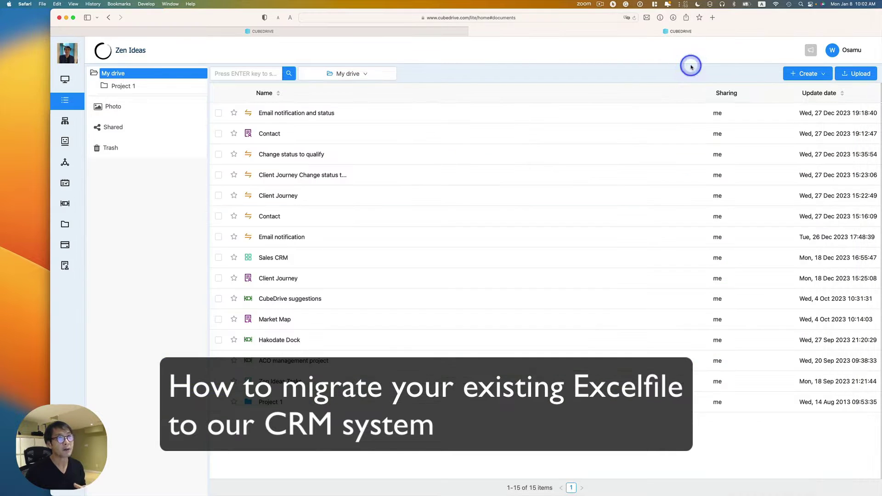
key(super+Tab)
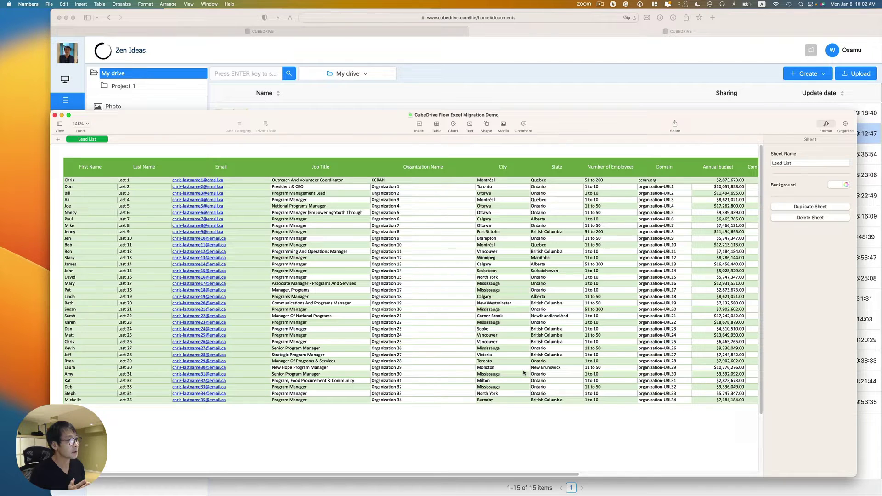
drag(609, 130, 612, 95)
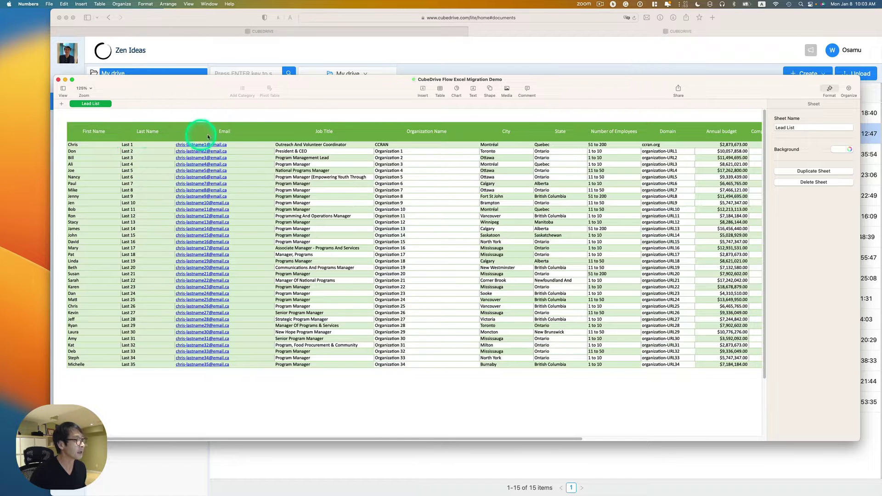
scroll(522, 147, right, 5)
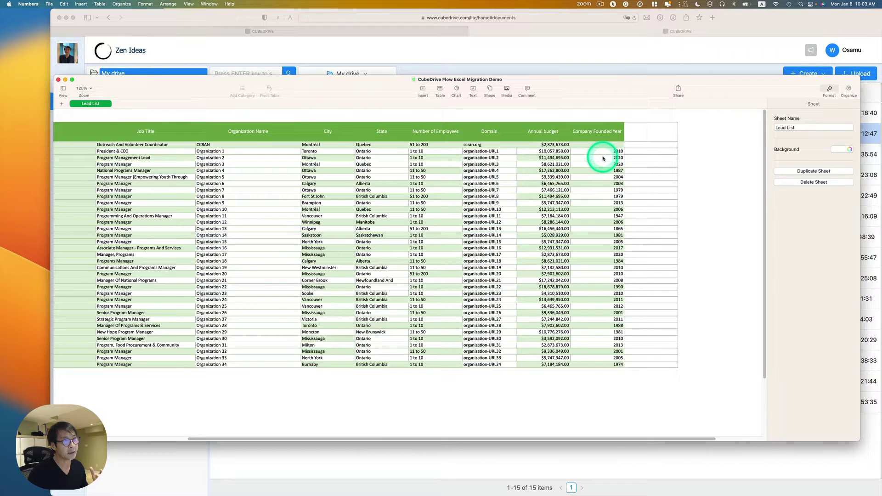
scroll(388, 339, left, 5)
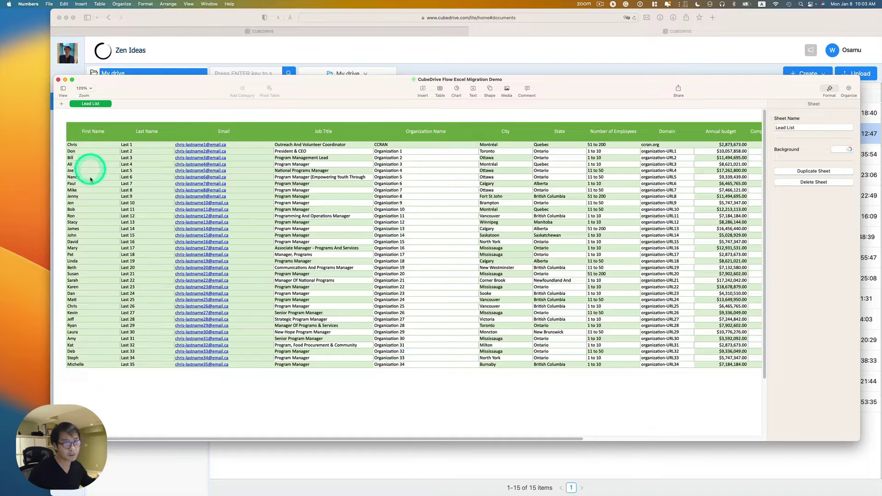
click(88, 359)
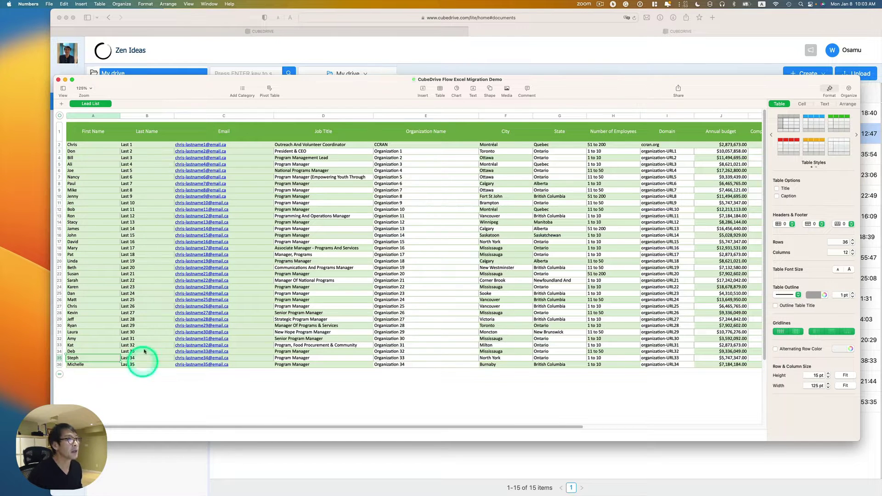
click(357, 54)
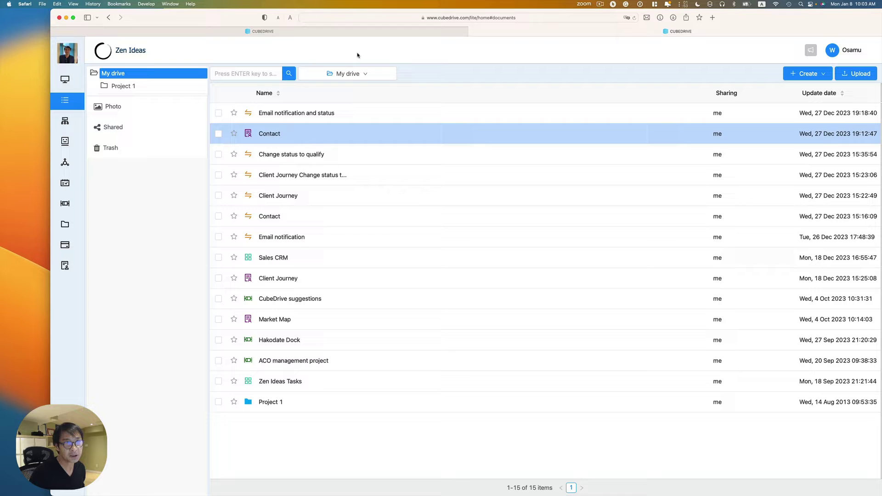
Step: Upload 'CubeDrive Flow Excel Migration Demo.xlsx' through Create > Convert Excel to form
click(504, 92)
click(642, 119)
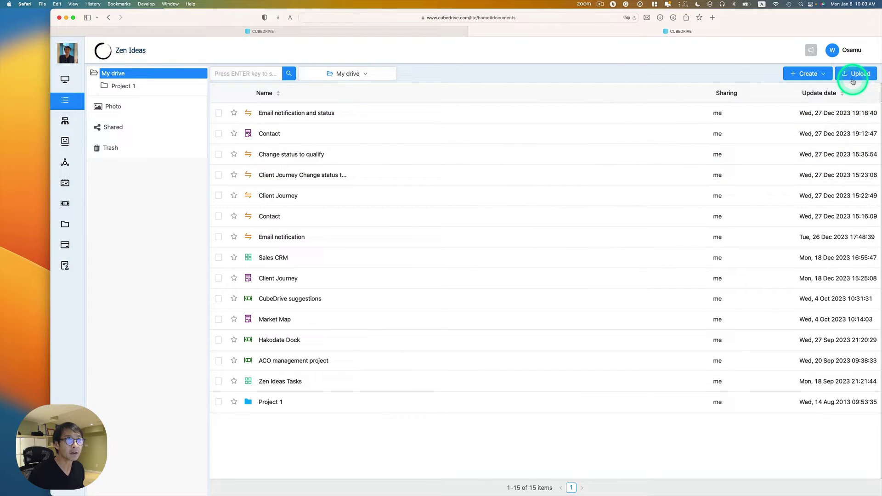
click(816, 74)
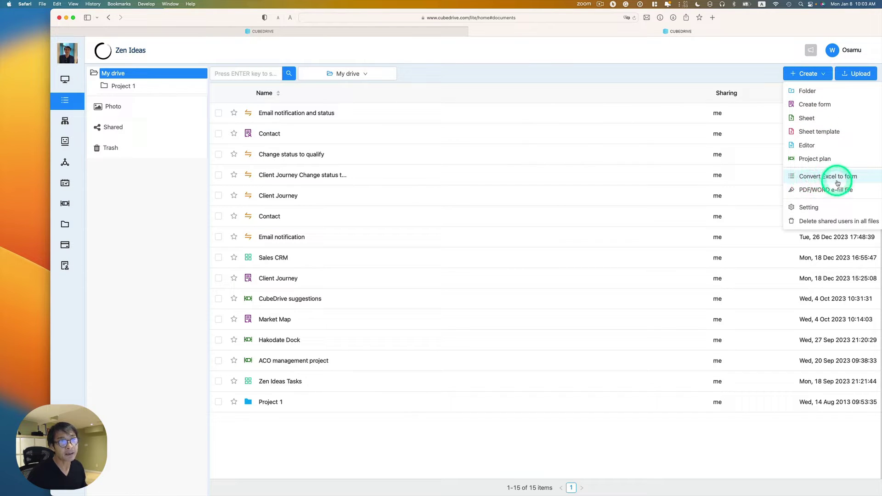
click(844, 182)
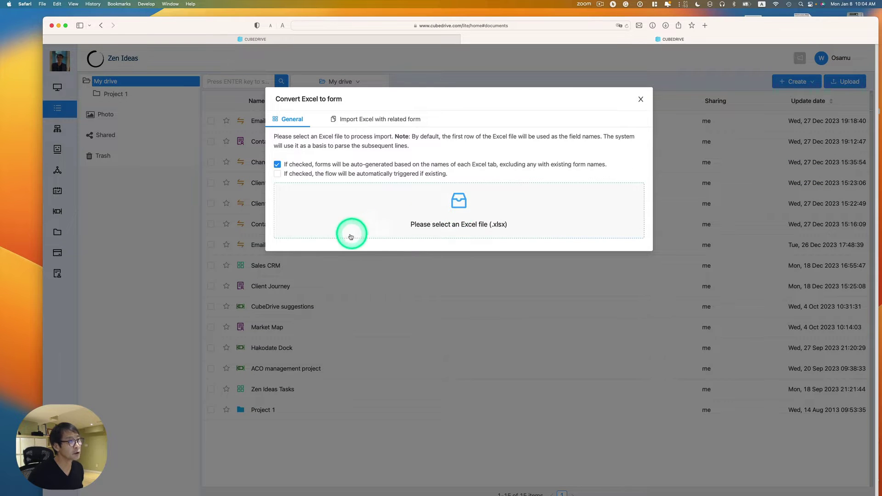
click(459, 202)
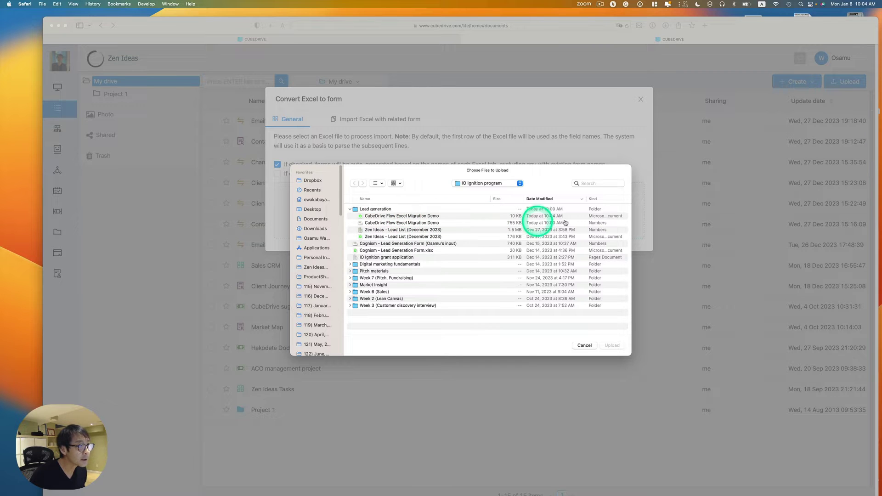
click(418, 216)
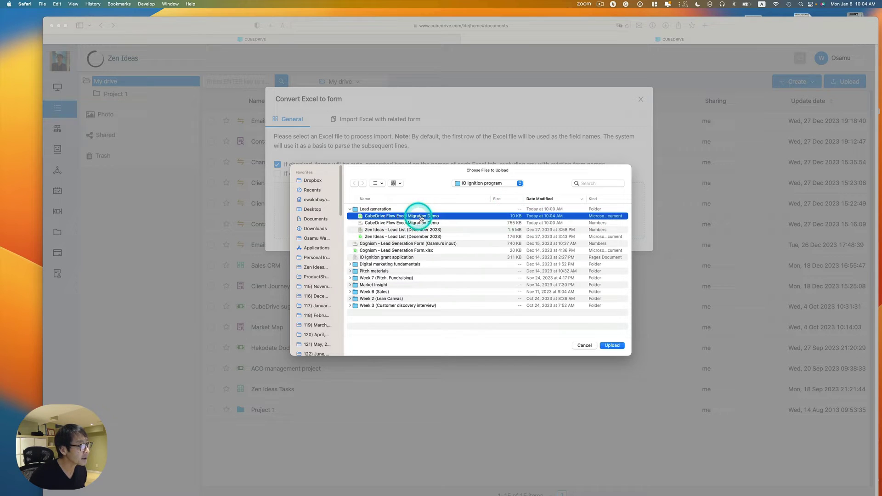
click(610, 346)
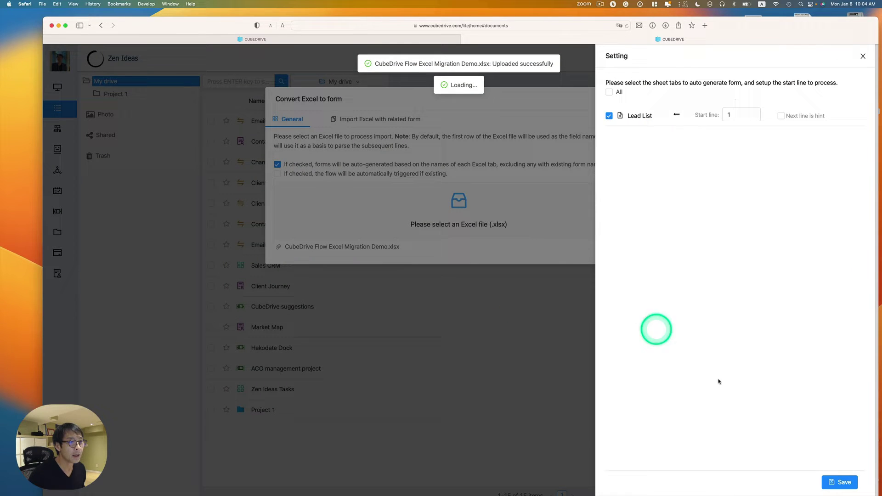
Step: Accept the Lead List sheet settings and change Company Founded Year's type to Number
click(844, 481)
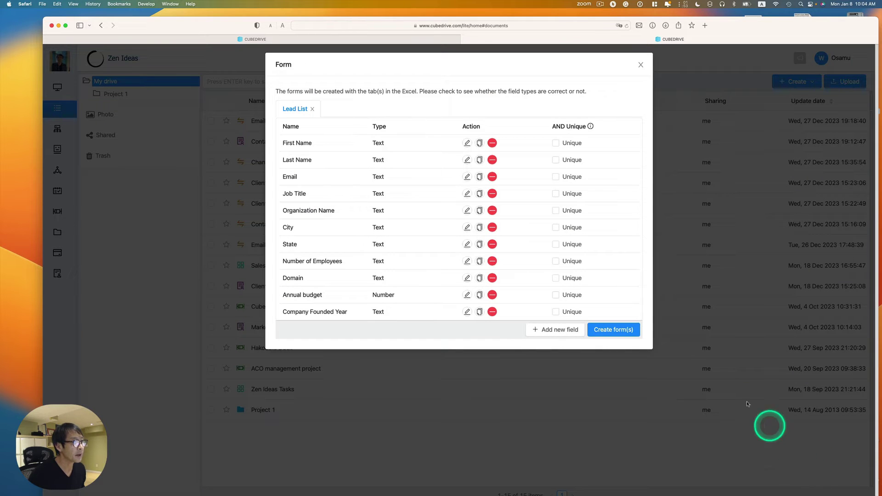
click(478, 202)
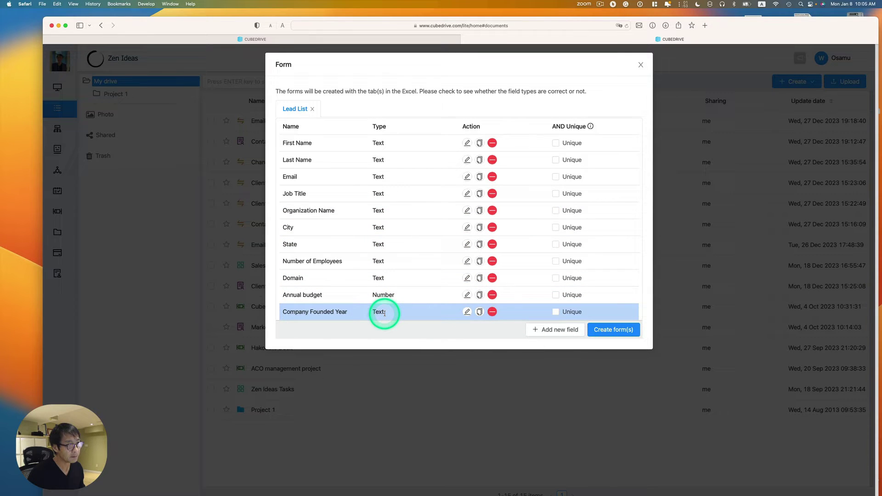
click(466, 312)
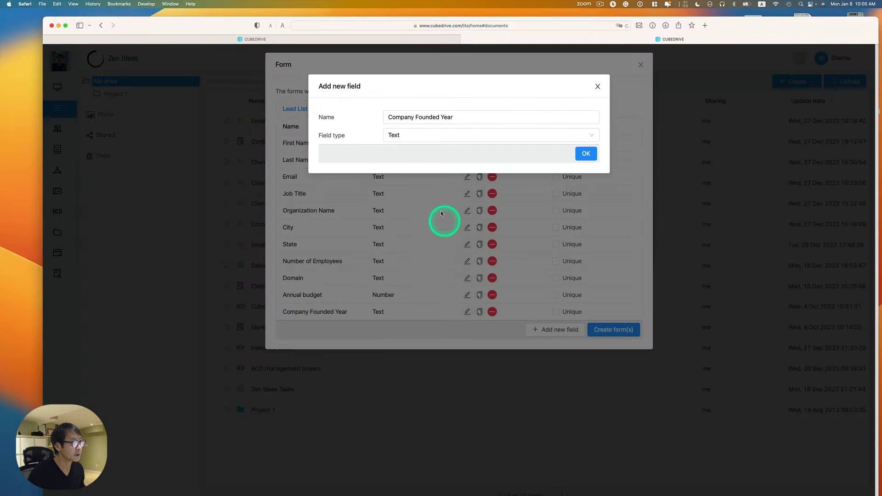
click(437, 138)
click(413, 148)
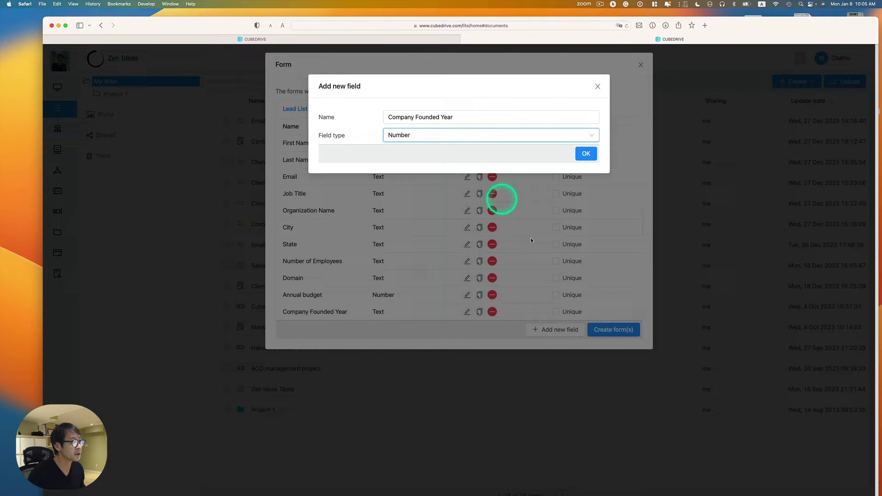
click(586, 155)
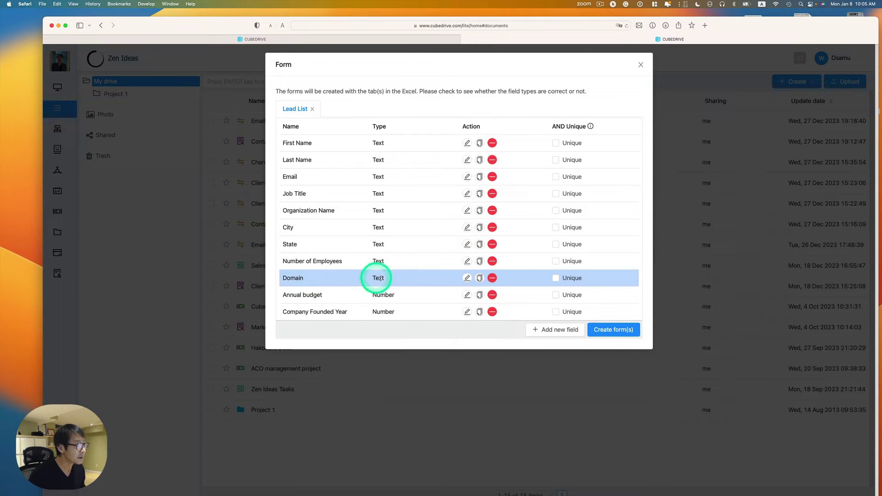
Step: Change the Domain field's type to URL and create the Lead List form
click(466, 278)
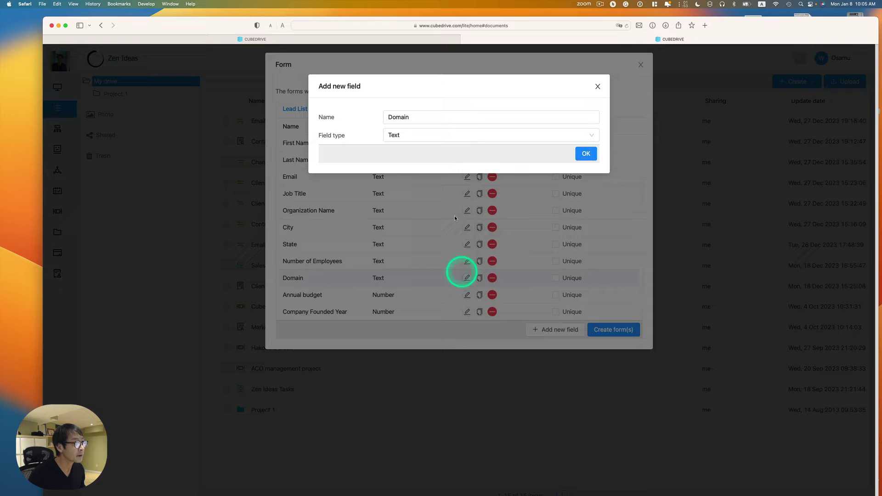
click(461, 134)
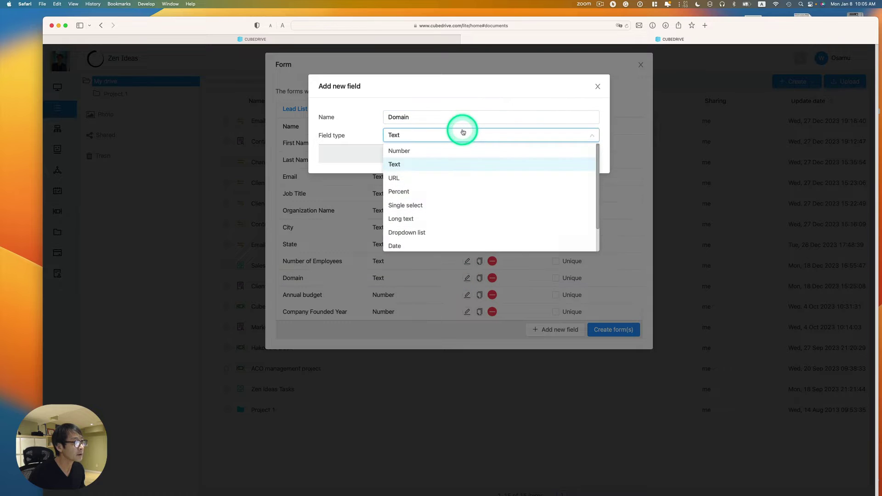
click(394, 178)
click(586, 154)
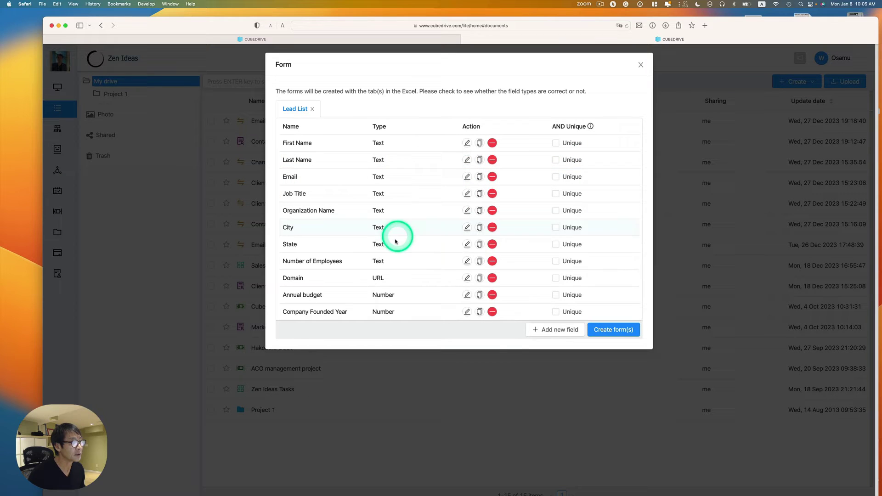
click(606, 331)
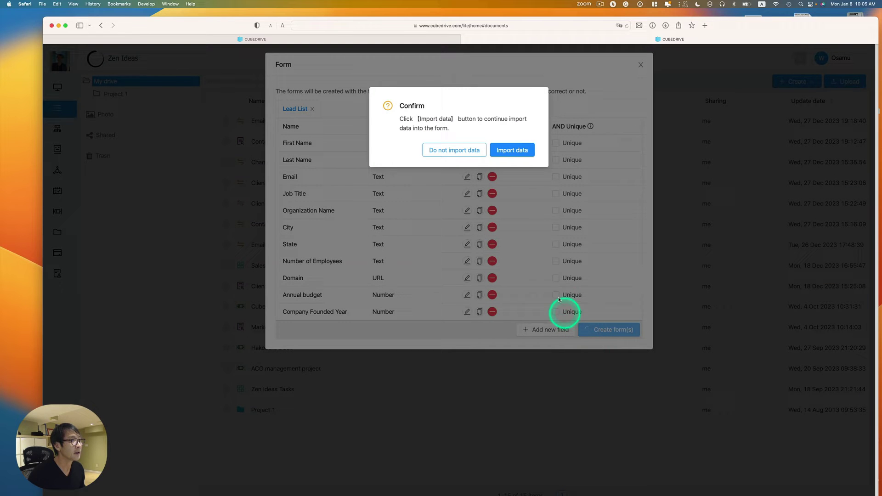
Step: Import the 35 Lead List rows, accepting the column-to-field mapping, and return to the drive
click(513, 151)
scroll(516, 212, down, 1)
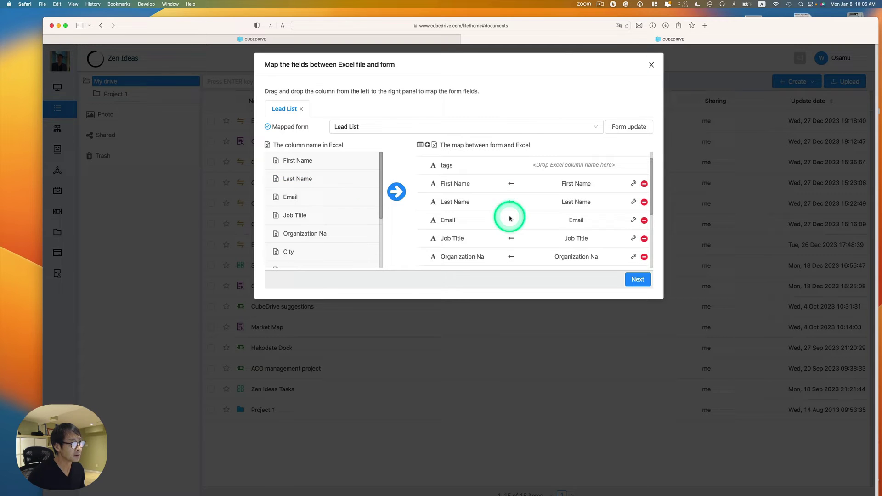
scroll(510, 218, down, 2)
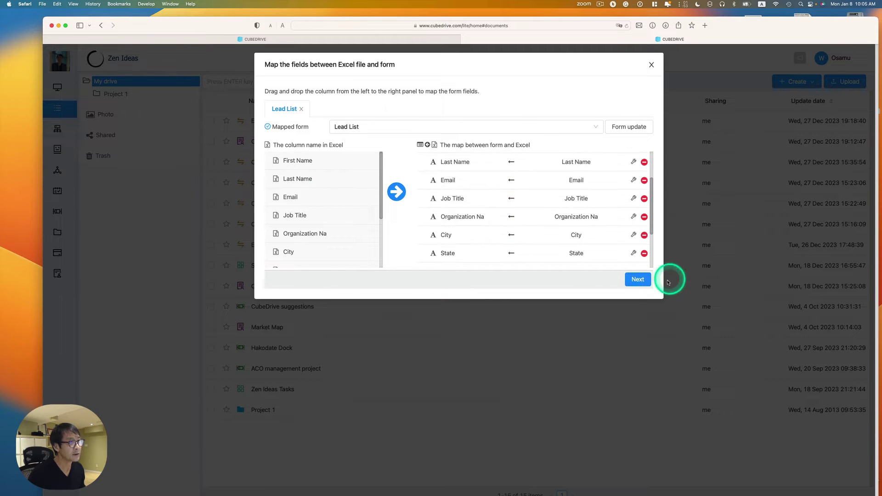
click(638, 279)
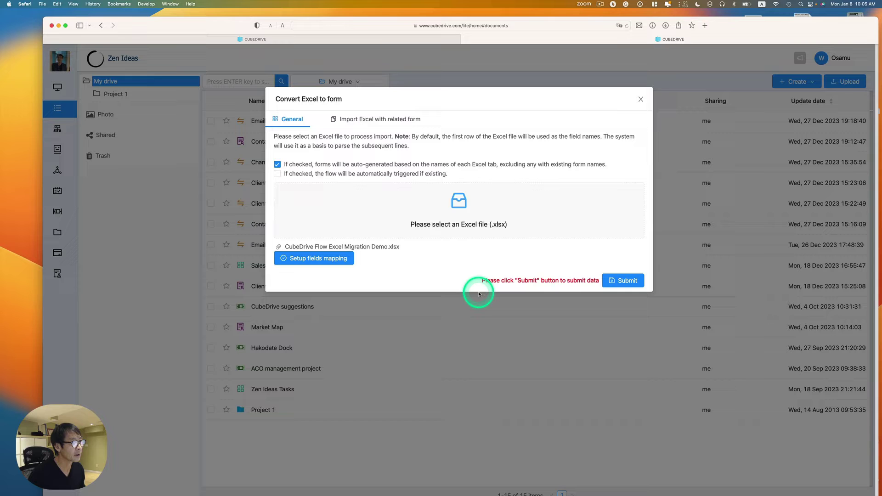
click(615, 280)
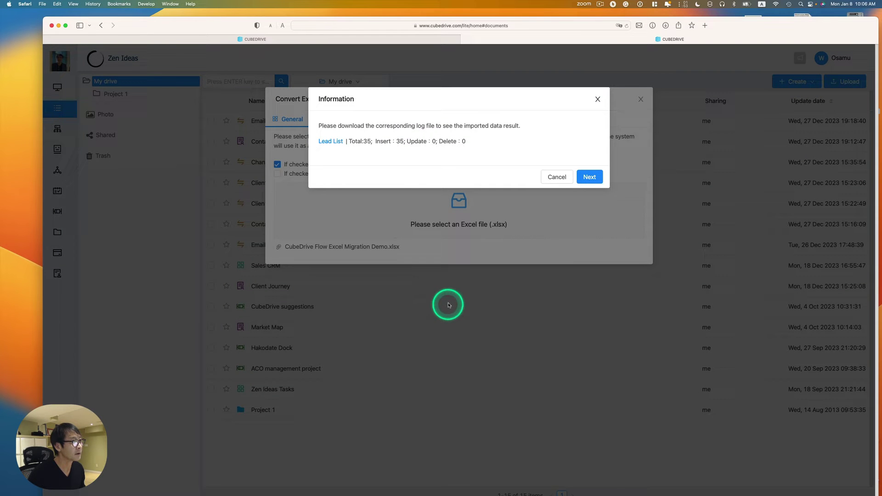
click(588, 180)
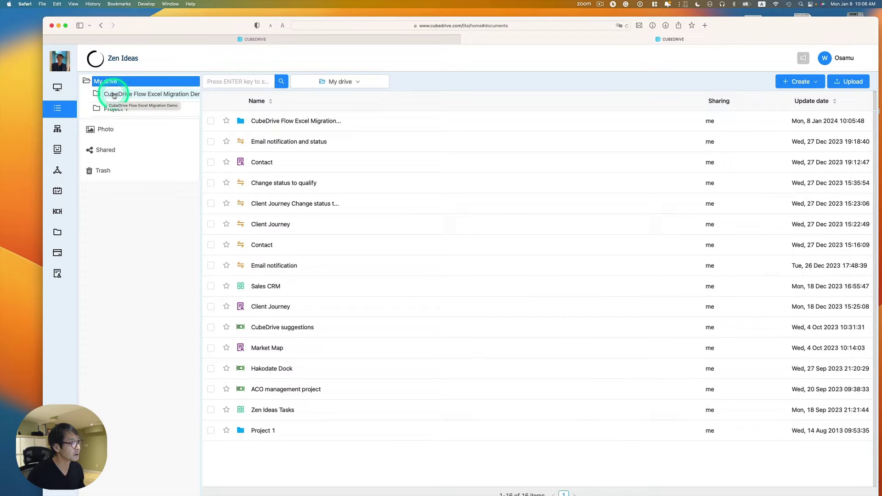
Step: Open Lead List from the CubeDrive Flow Excel Migration Demo folder and browse the imported records
click(114, 94)
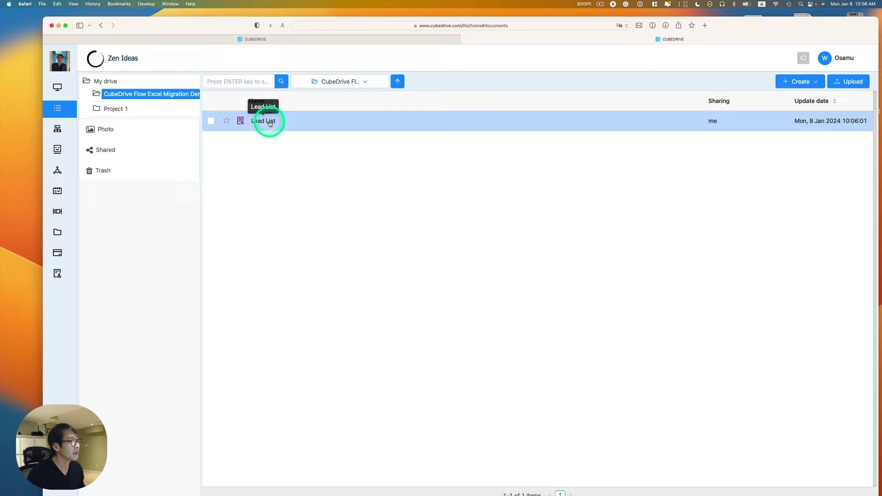
click(267, 122)
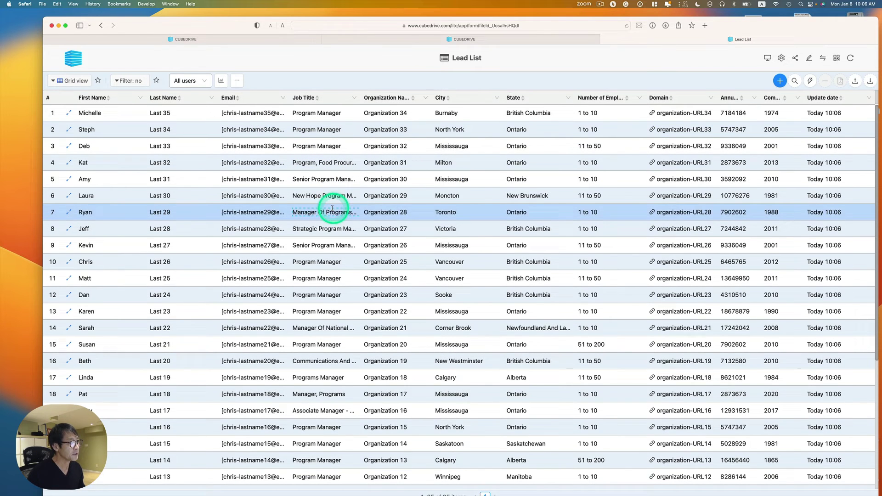
click(409, 264)
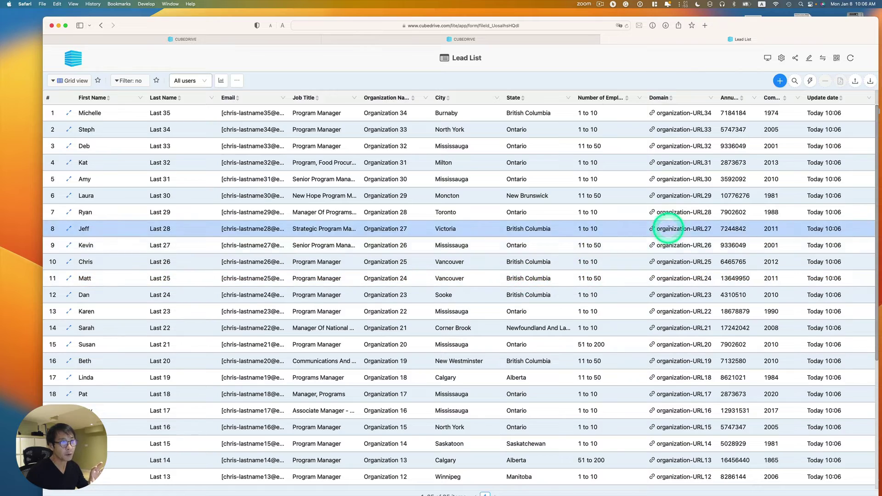
scroll(613, 232, down, 5)
scroll(670, 234, down, 1)
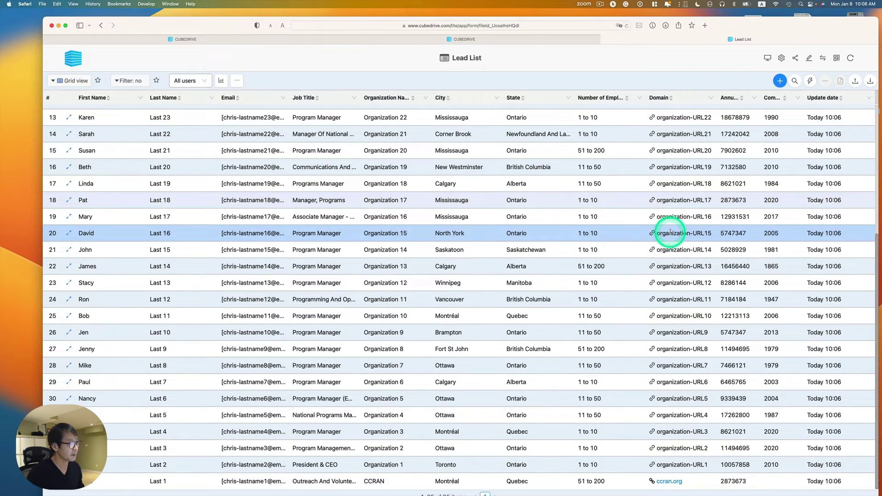
scroll(670, 234, up, 6)
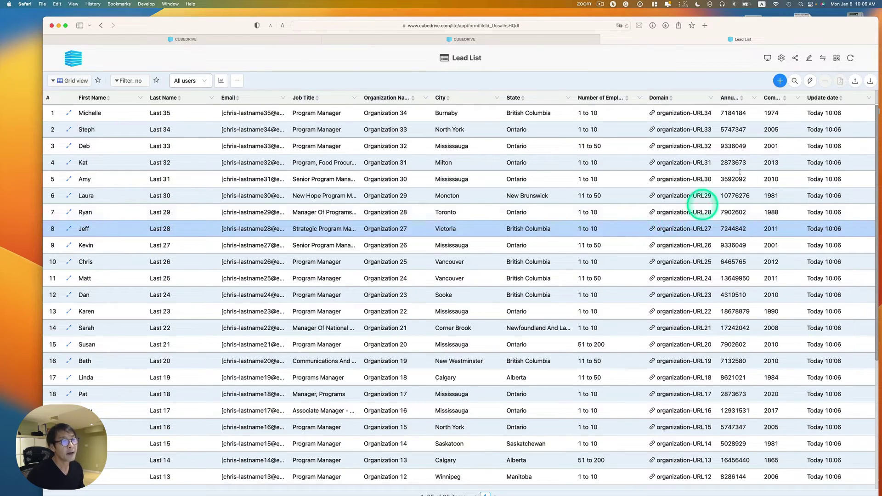
Step: Open the Lead List Form Designer and select the Number of Employees field
click(808, 59)
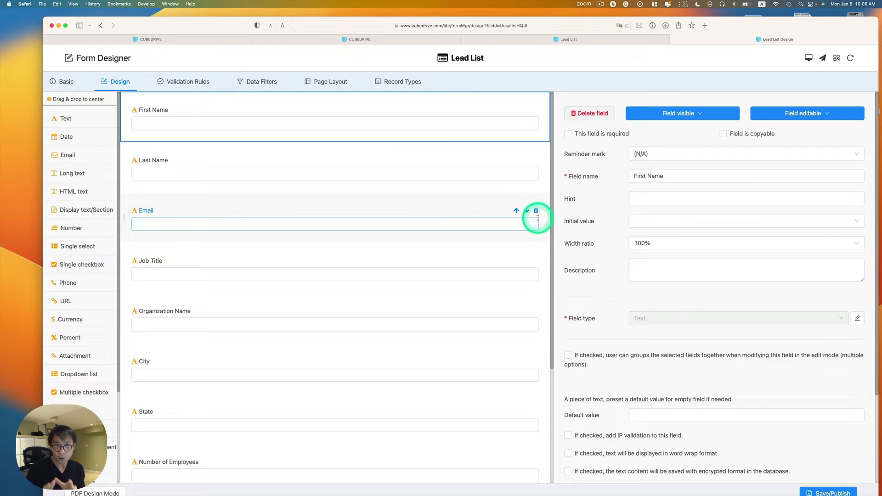
scroll(538, 218, down, 3)
click(508, 261)
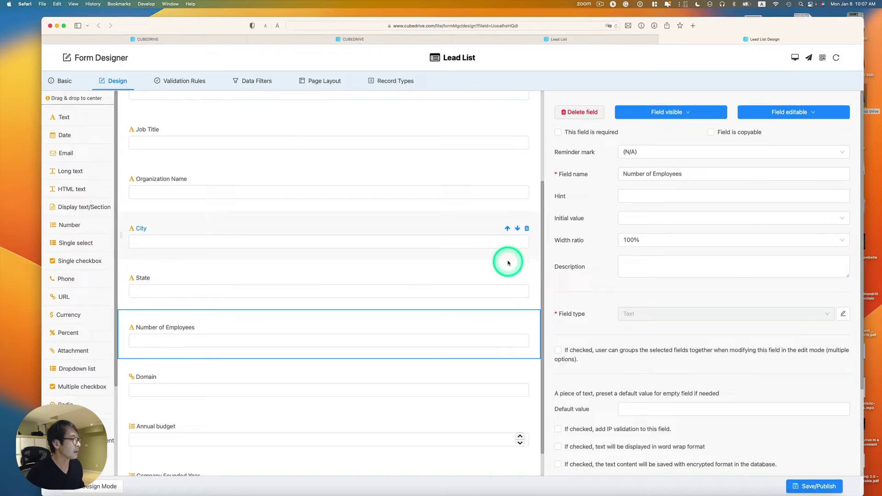
key(ctrl+Up)
click(616, 354)
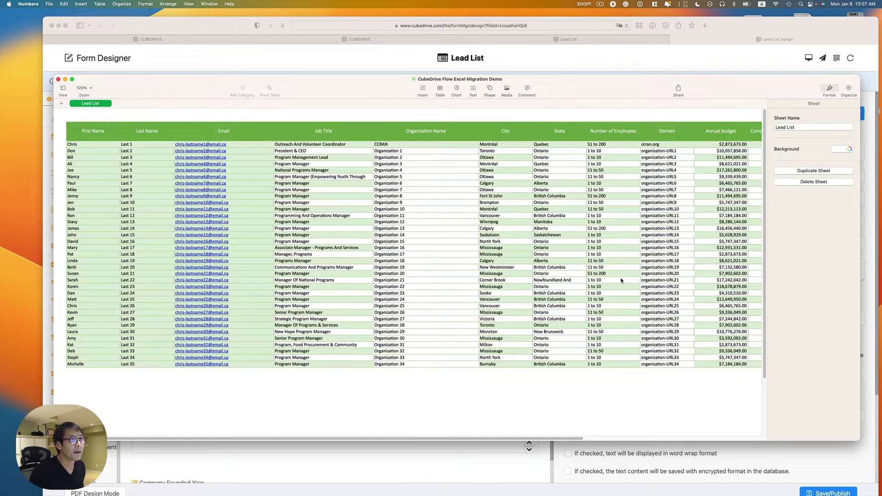
Step: Change the Number of Employees field type from Text to Single select
click(580, 66)
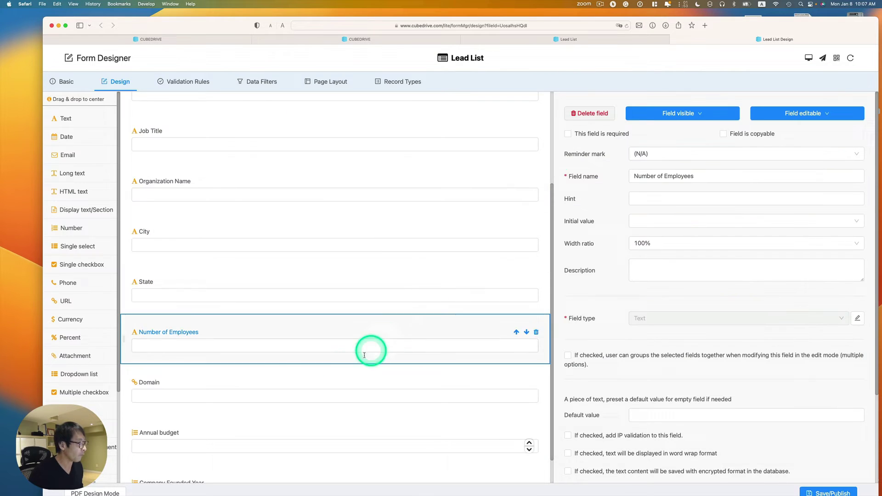
click(186, 334)
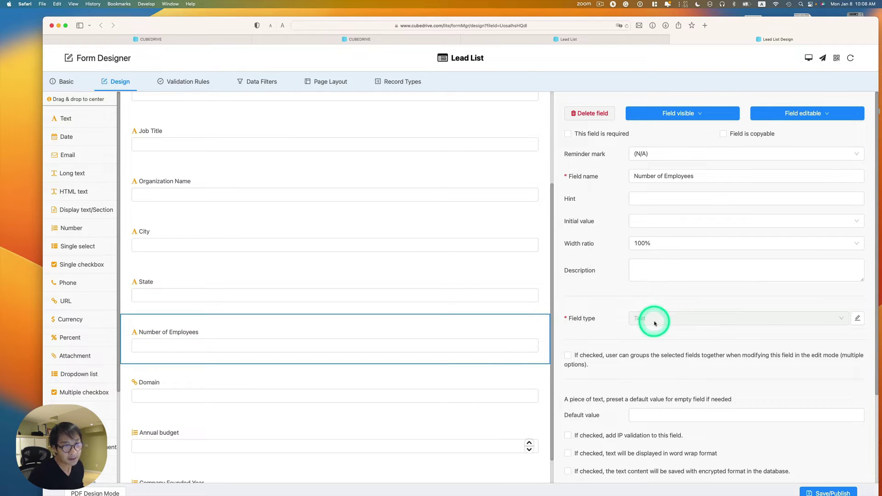
click(857, 318)
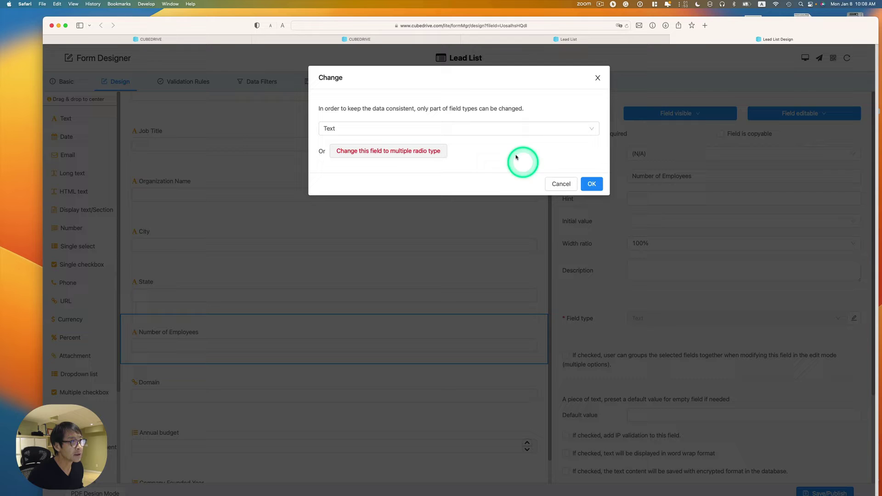
click(469, 128)
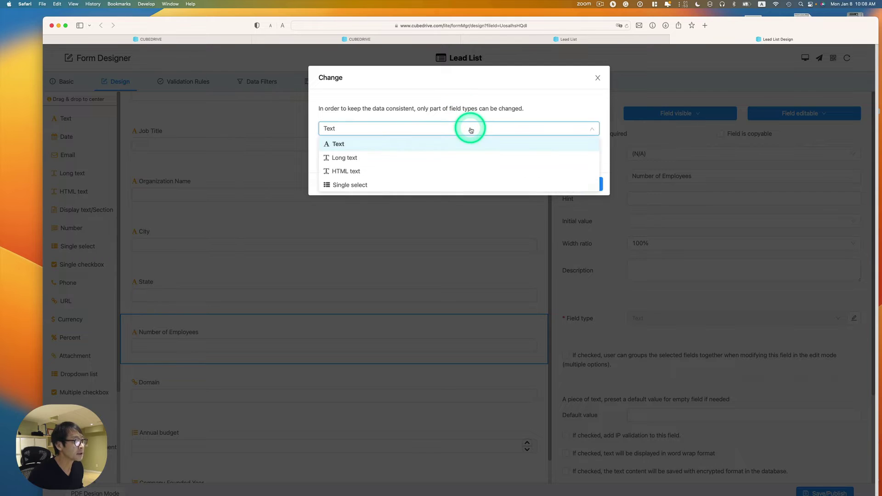
click(359, 185)
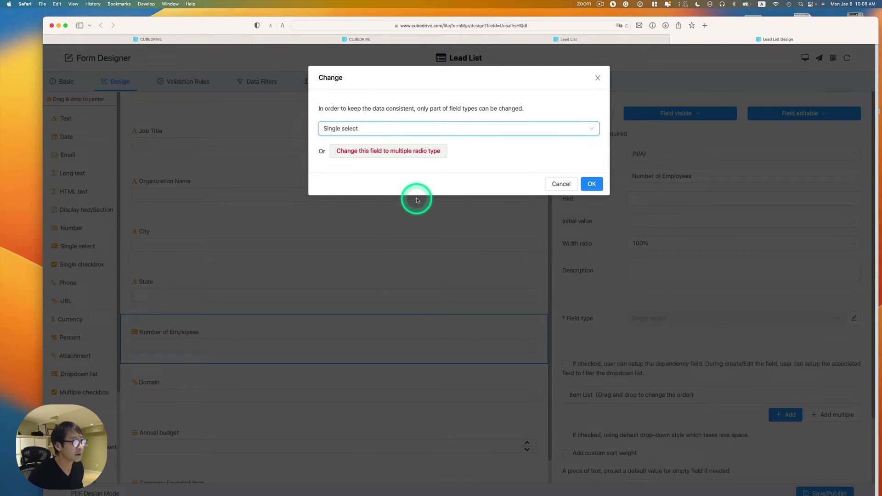
click(592, 184)
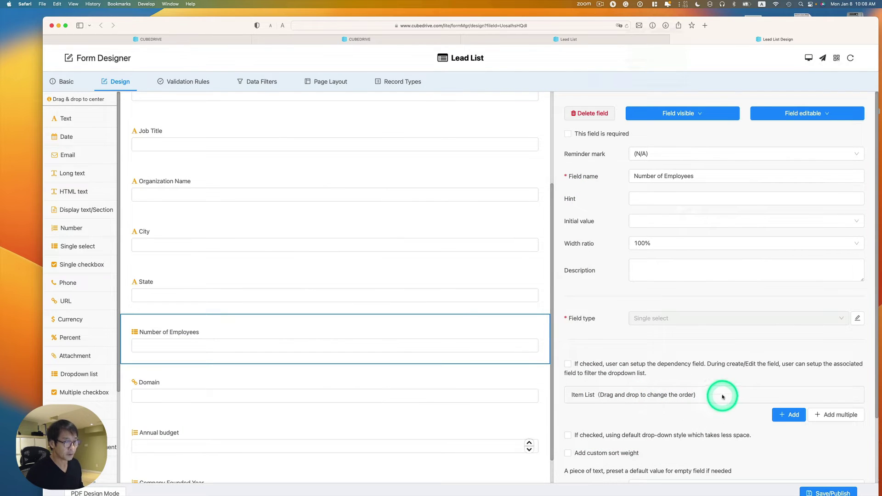
Step: Add the option 1 - 10 with a Grey colour
click(788, 414)
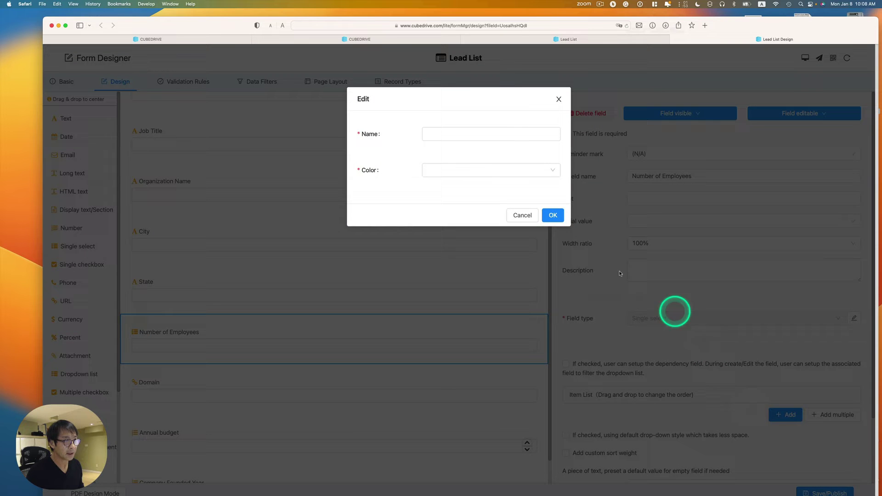
click(463, 135)
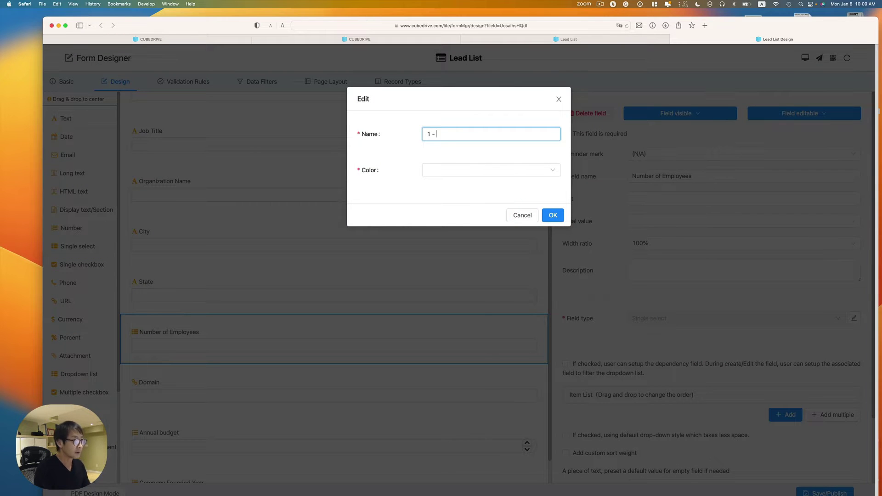
click(512, 175)
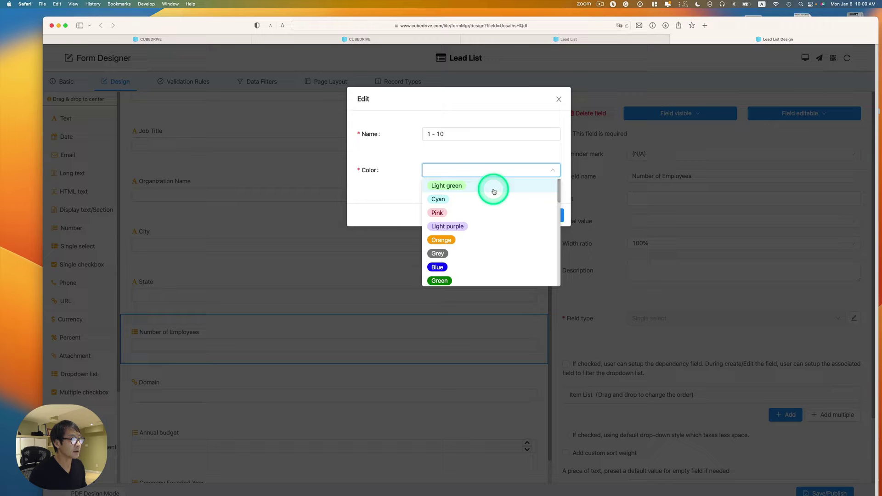
click(469, 253)
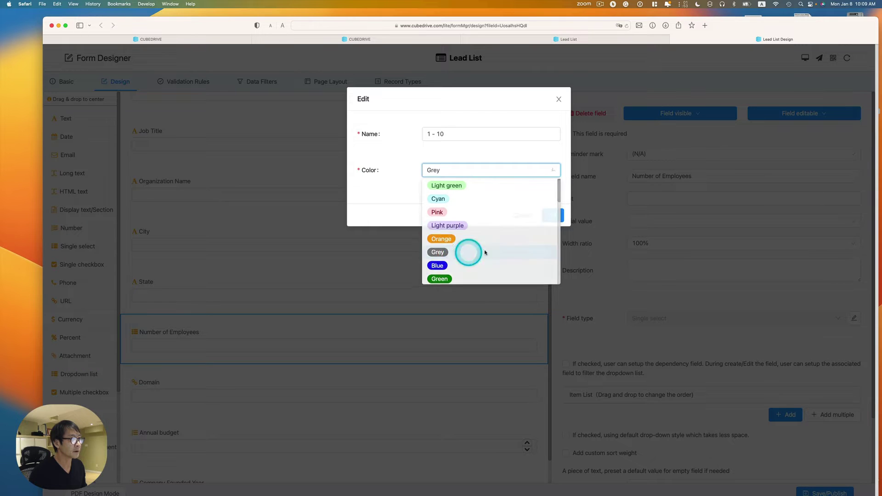
click(551, 215)
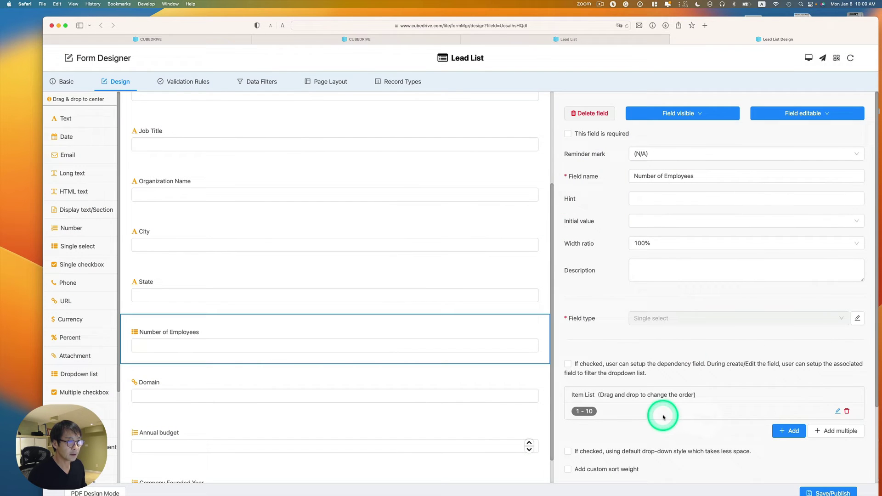
Step: Add the option 11 - 50 with a Light green colour
click(789, 431)
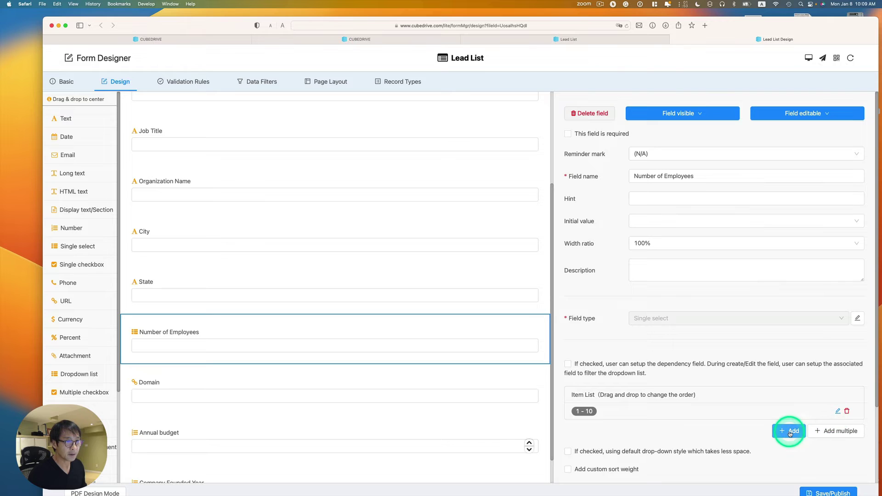
click(457, 130)
text(11 - 5)
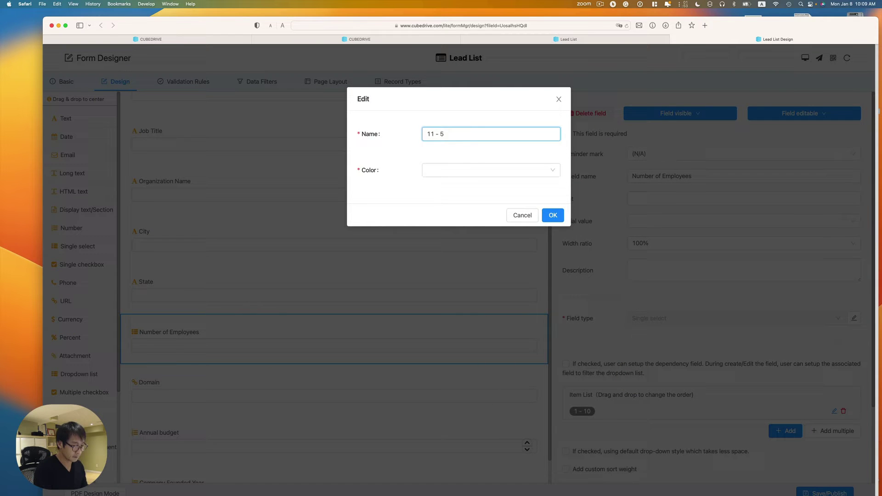
text(0)
click(473, 171)
click(447, 184)
click(552, 215)
Step: Add the option 51 - 200 with a Cyan colour
click(786, 447)
click(465, 136)
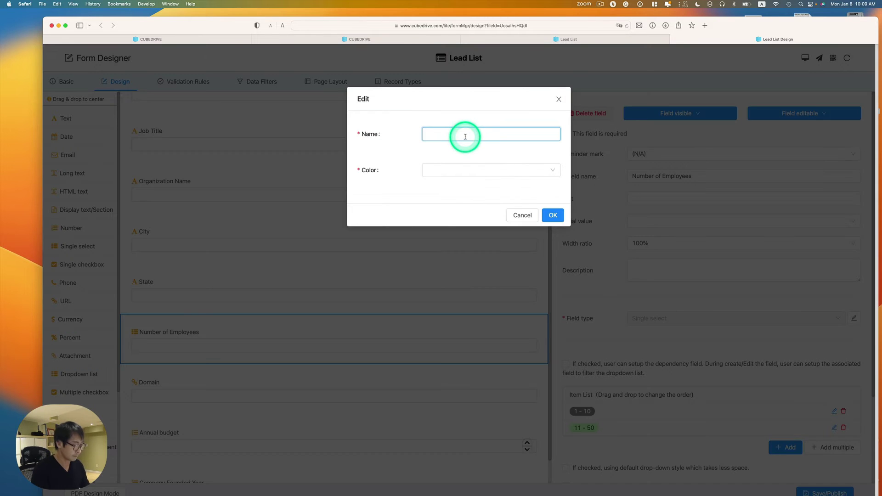
click(491, 170)
click(454, 197)
click(552, 215)
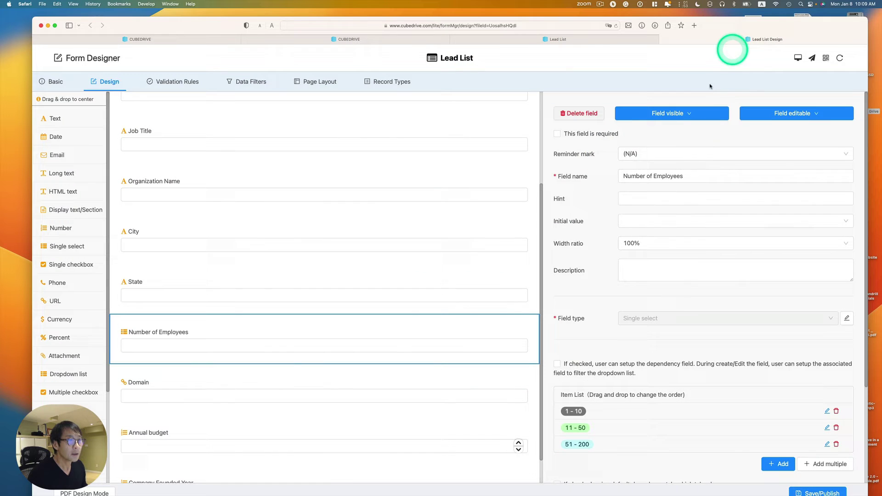
drag(725, 36, 725, 181)
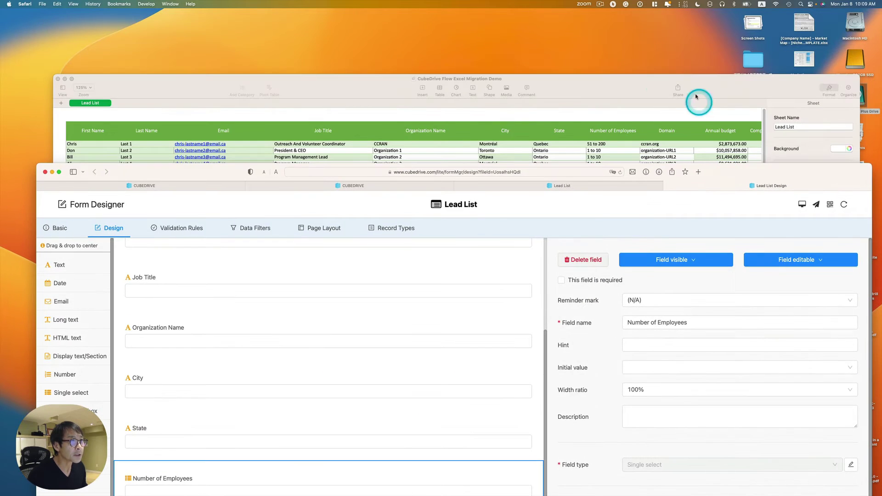
click(636, 92)
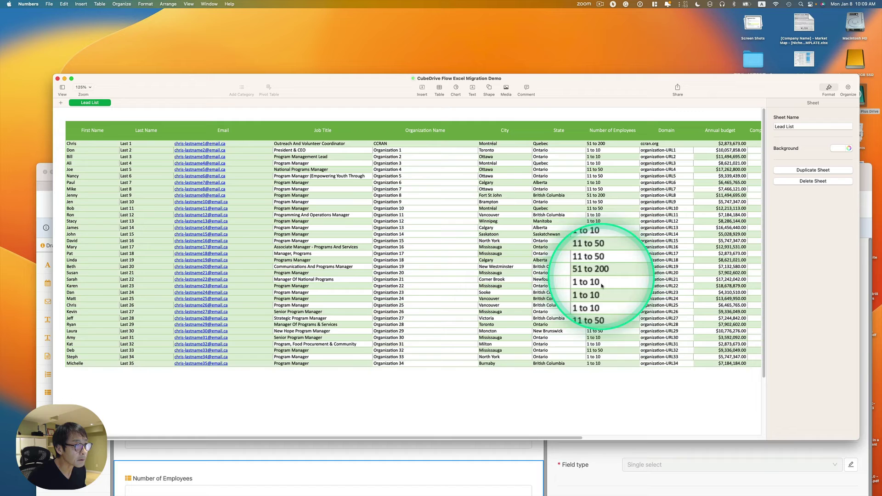
click(618, 451)
drag(737, 168, 732, 18)
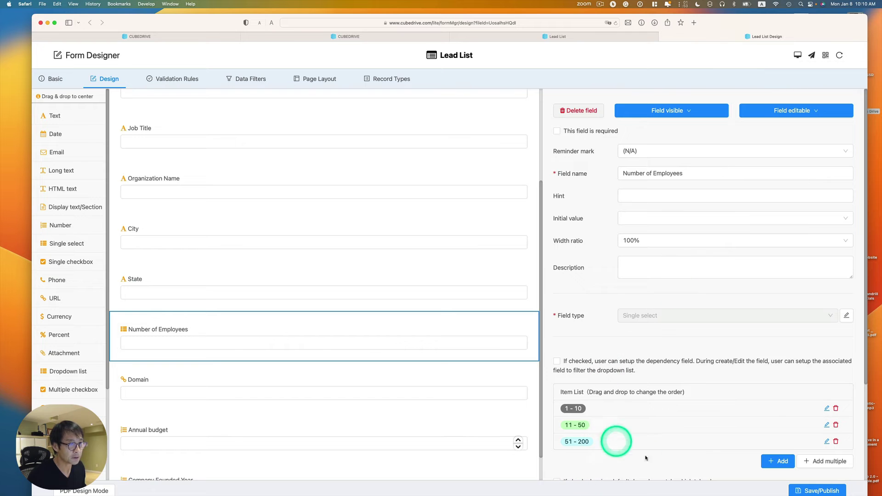
Step: Save/Publish the Lead List design, confirm it, and open the records grid with Start to use
scroll(792, 370, down, 2)
drag(780, 24, 779, 19)
click(792, 483)
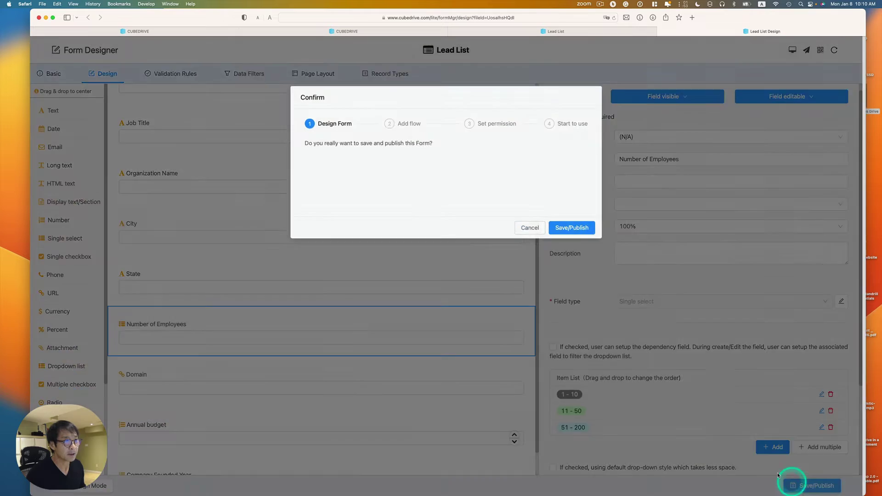
click(572, 227)
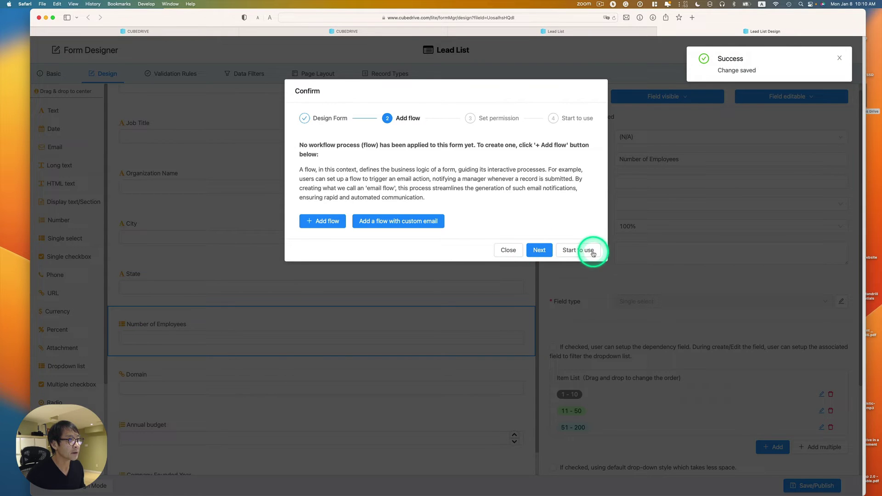
click(593, 253)
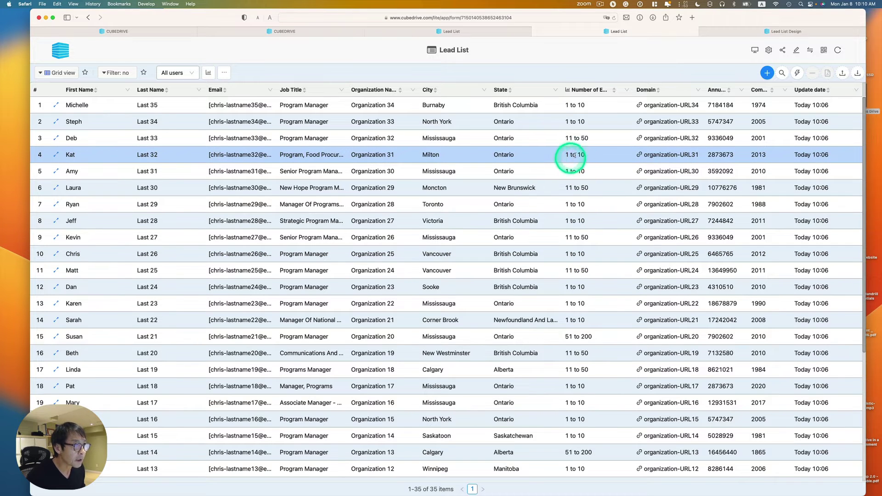
Step: Back in the Lead List design, rename the 1 - 10 choice to 1 to 10
click(730, 33)
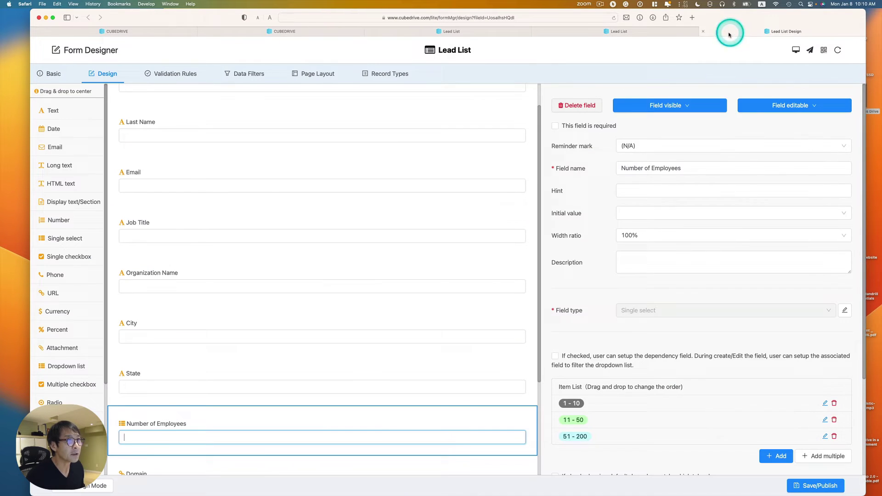
scroll(639, 340, down, 1)
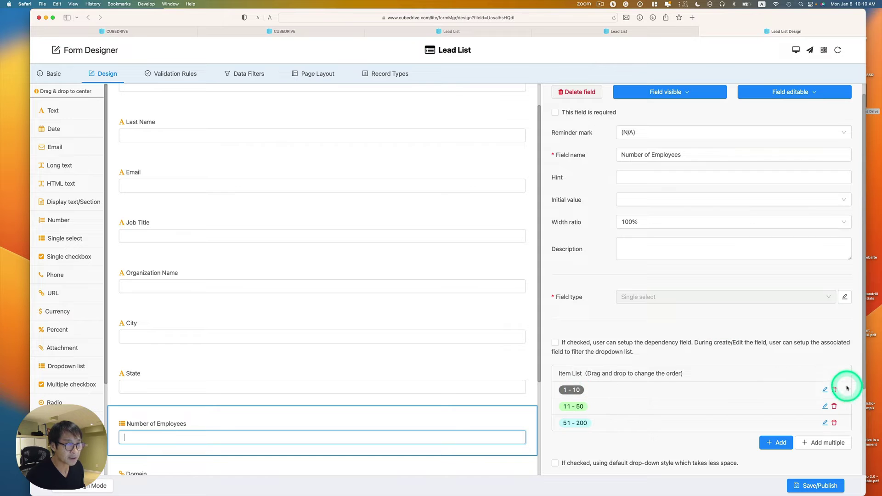
click(824, 389)
click(424, 127)
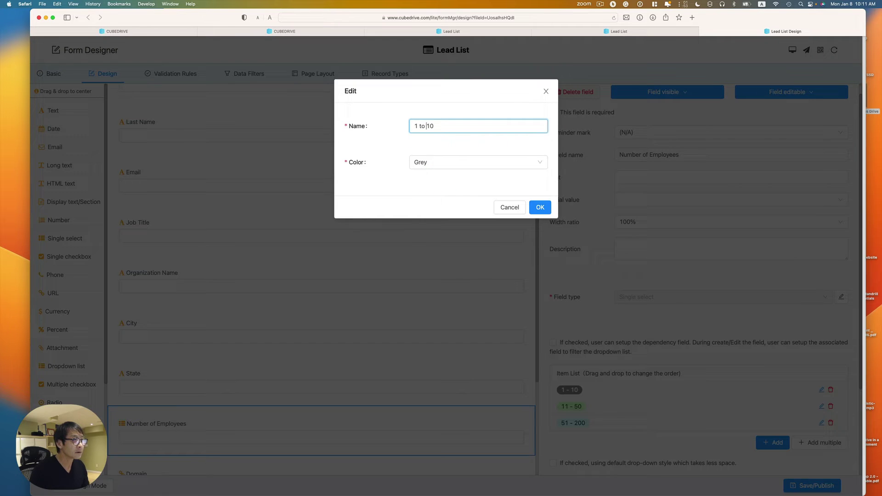
click(599, 340)
Step: Rename the 11 - 50 and 51 - 200 choices to 11 to 50 and 51 to 200
click(820, 406)
double_click(423, 125)
text(to 50)
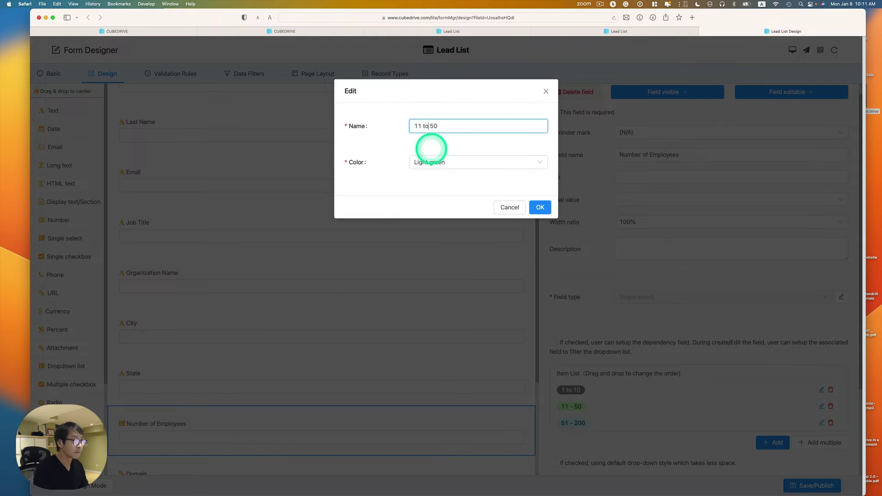
click(622, 389)
click(822, 423)
click(425, 126)
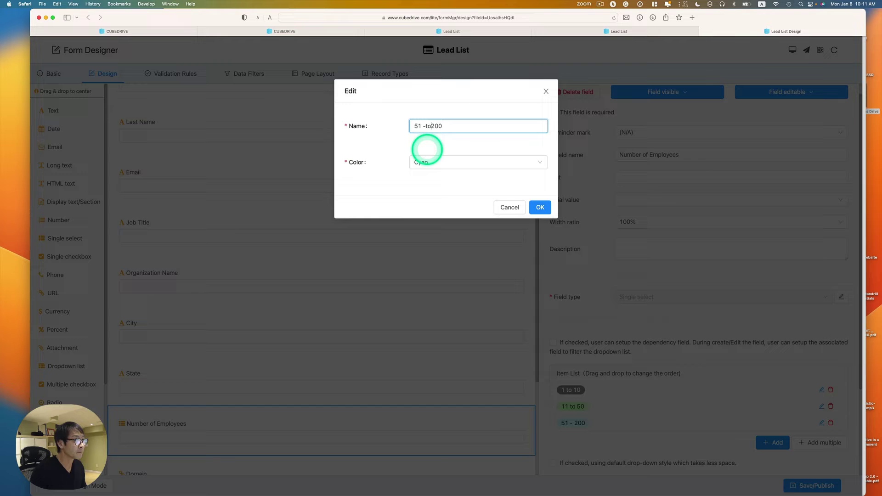
click(447, 126)
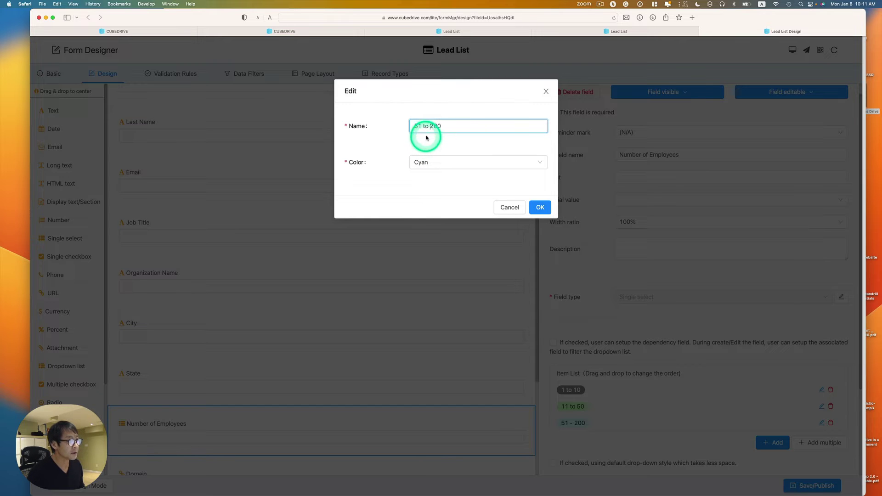
click(540, 207)
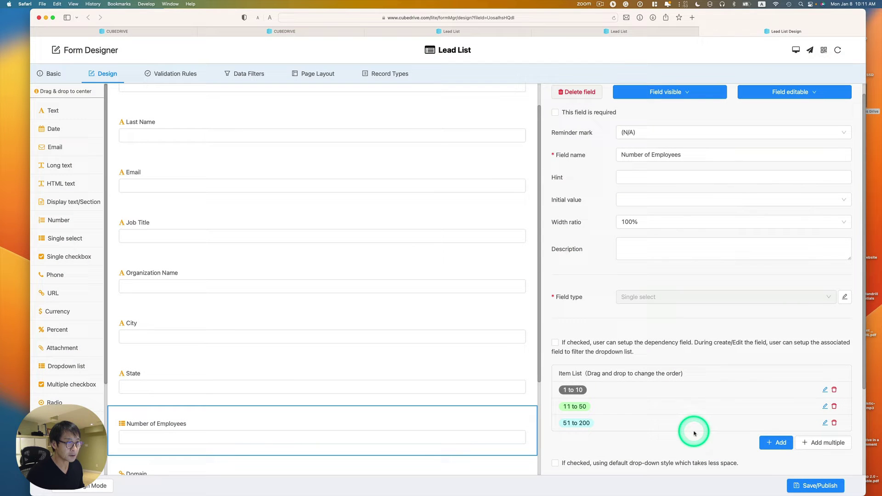
Step: Publish the form with the renamed employee ranges and go back to the records grid
click(800, 485)
click(592, 227)
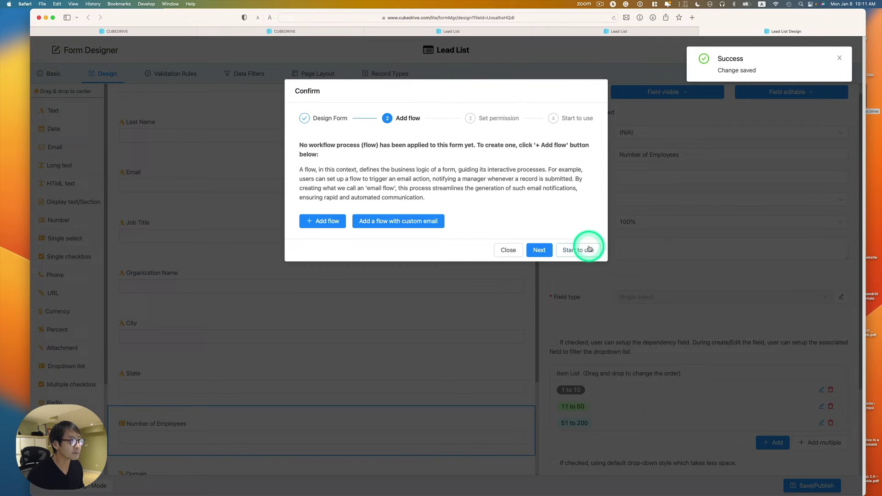
click(589, 248)
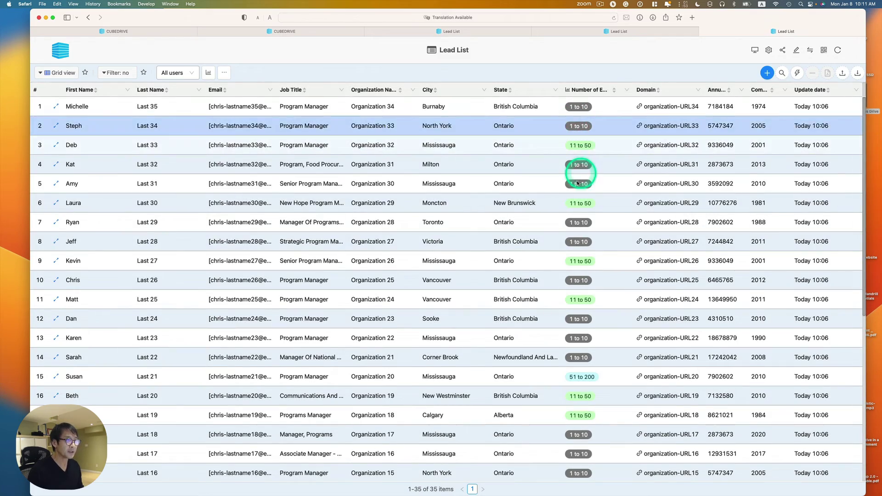
Step: Scroll the grid to check the coloured range tags, then reopen the Lead List form designer
scroll(576, 244, down, 1)
scroll(576, 245, down, 10)
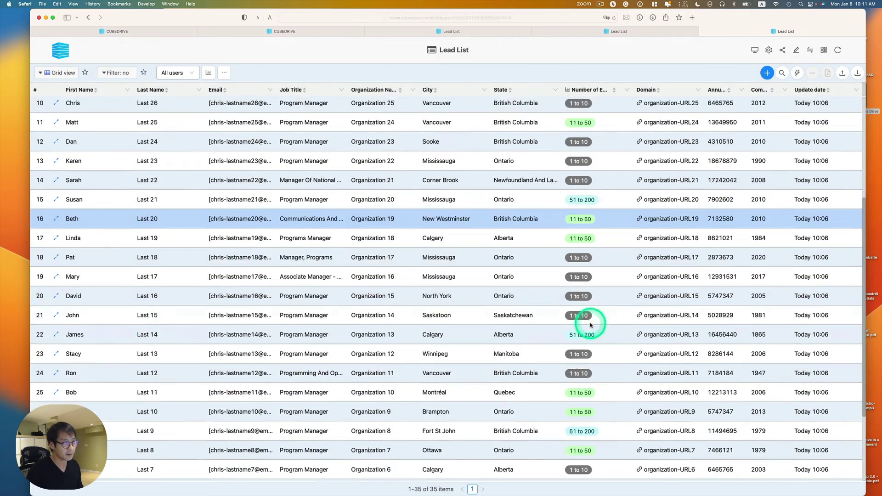
scroll(589, 327, down, 3)
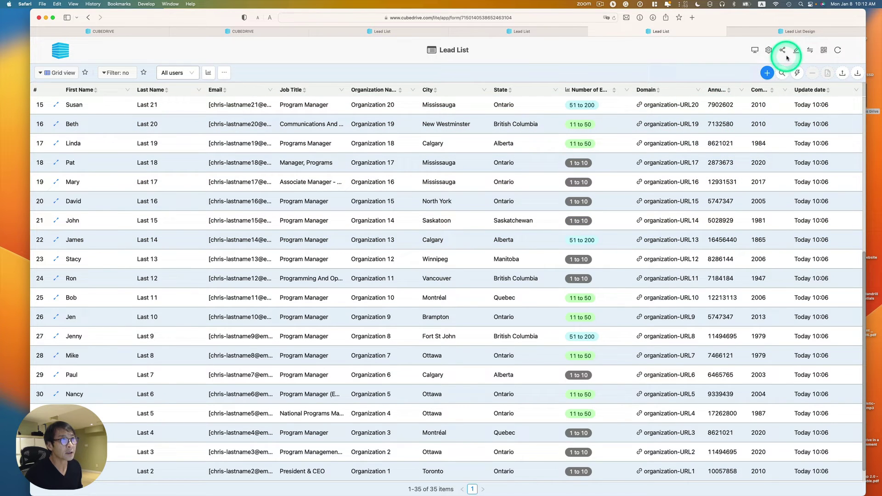
click(799, 51)
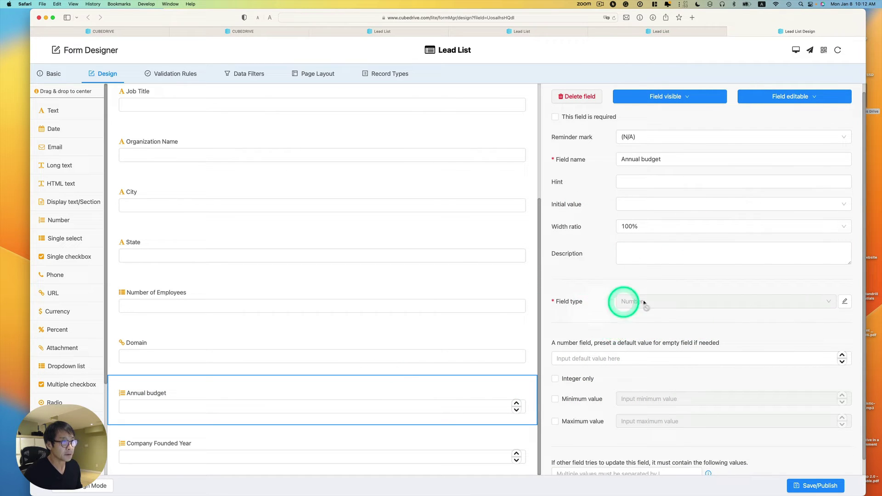
Step: Change the Annual budget field to Currency type with the United States Dollar symbol
click(844, 303)
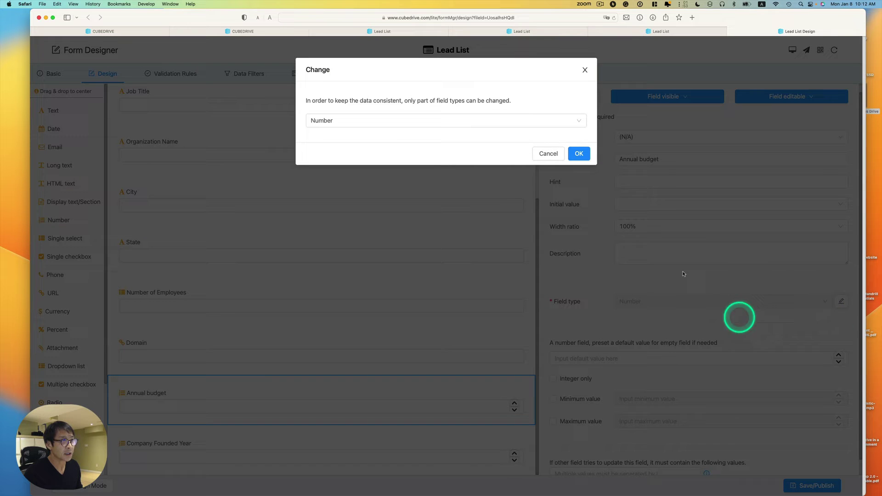
click(384, 123)
click(342, 136)
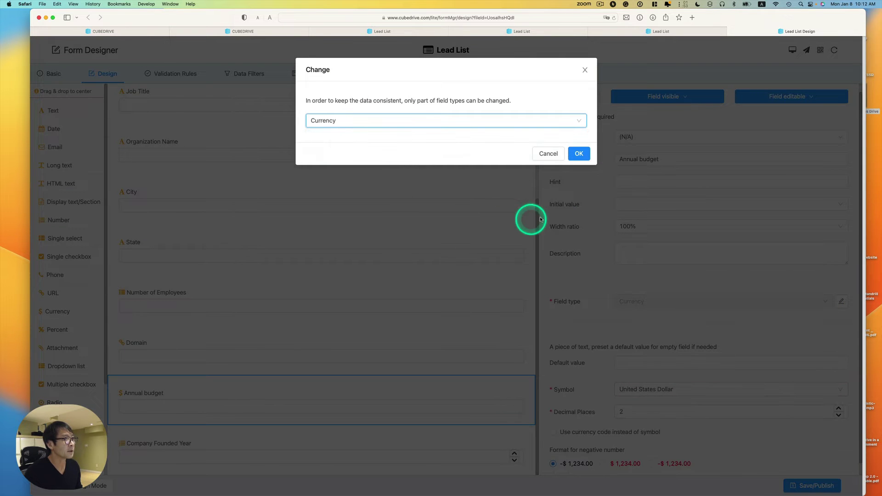
click(581, 154)
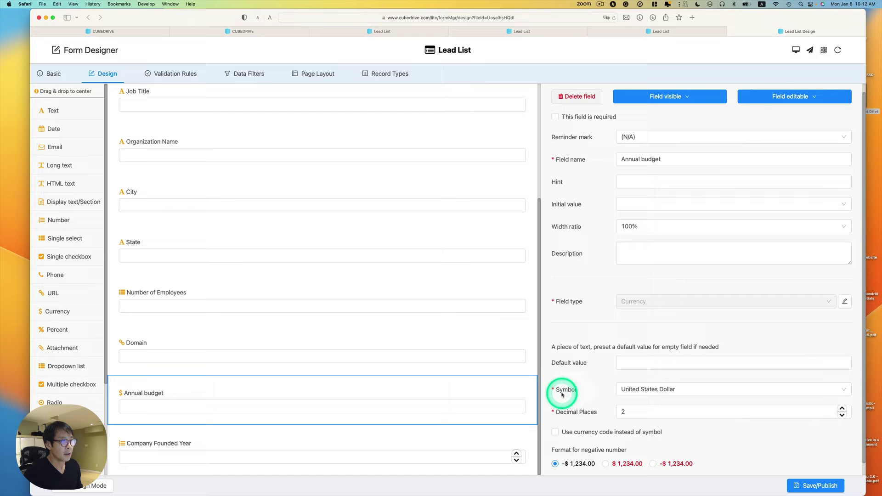
click(623, 389)
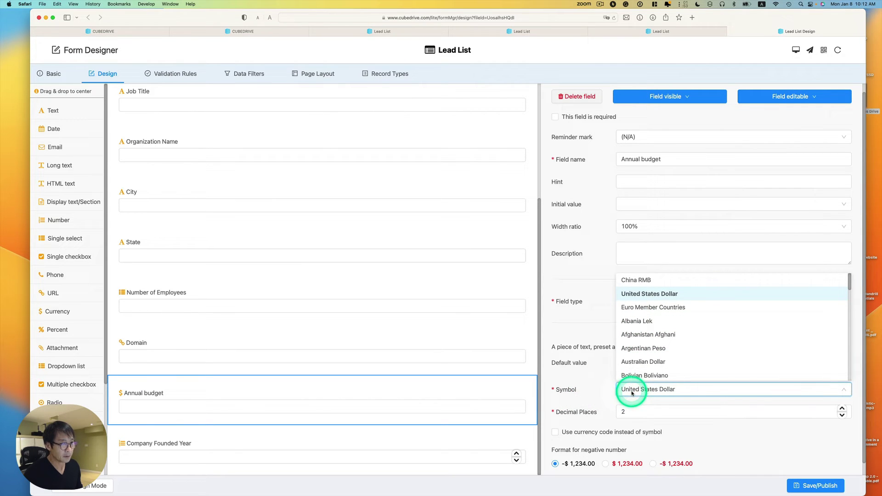
click(588, 380)
Step: Save and publish the form, then return to the Lead List records
scroll(606, 395, down, 1)
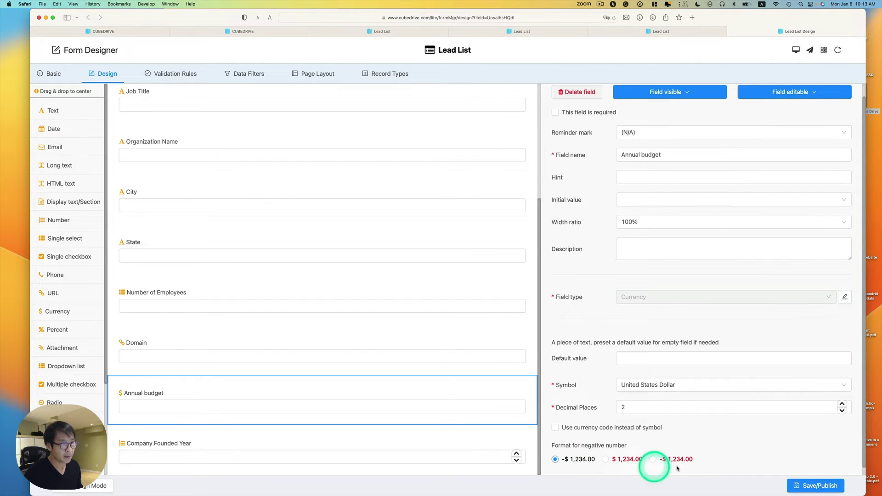
scroll(693, 455, down, 1)
click(797, 486)
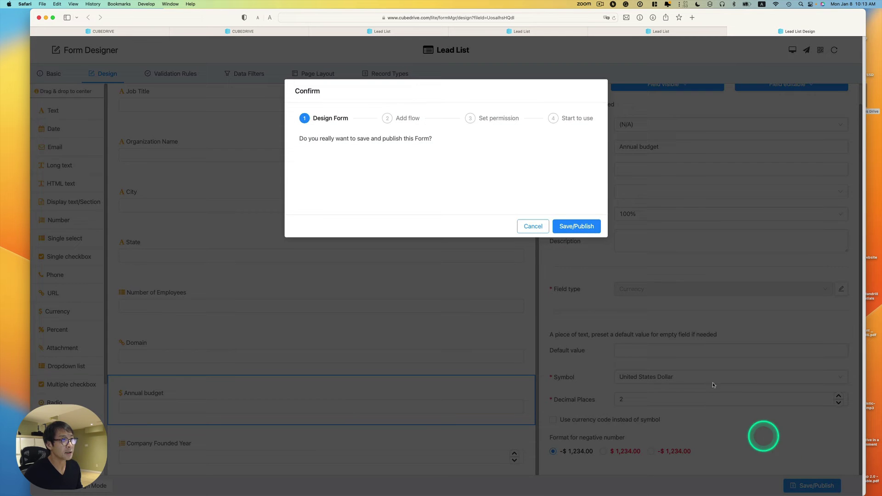
click(560, 222)
click(577, 250)
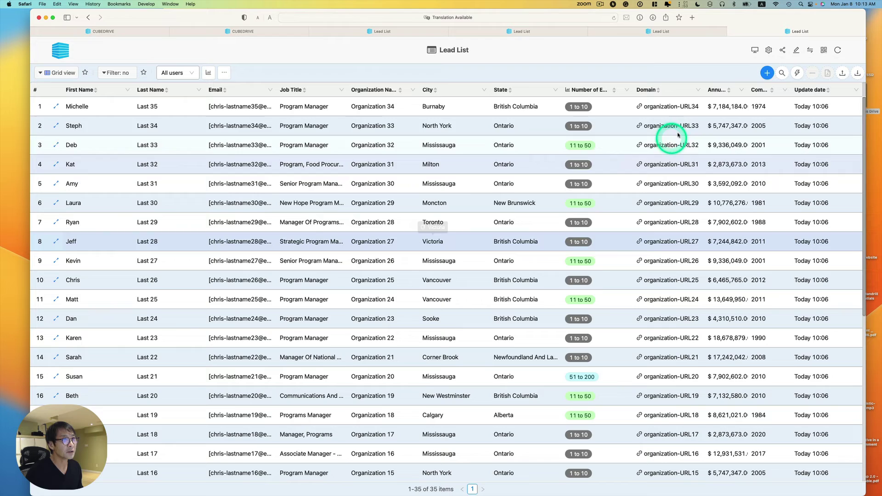
scroll(730, 138, down, 2)
click(726, 207)
scroll(726, 209, down, 1)
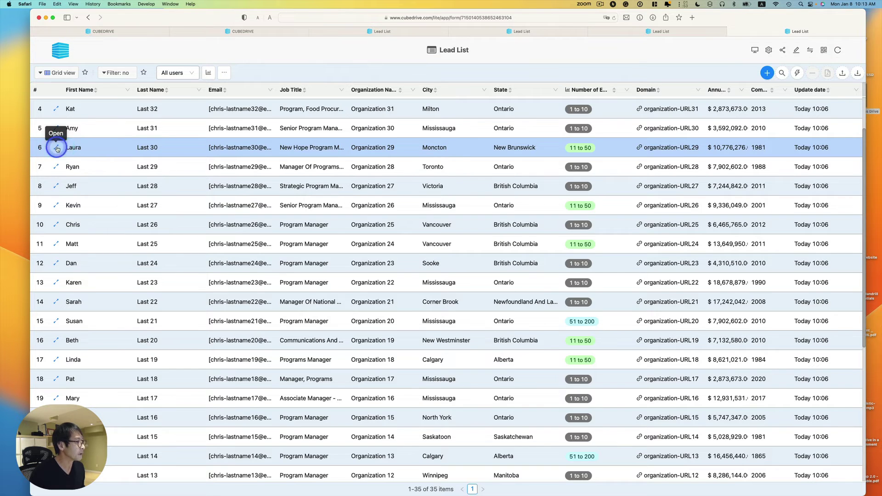
Step: Edit the Organization 29 lead in row 6 to have 51 to 200 employees and submit it
click(56, 147)
scroll(343, 191, down, 1)
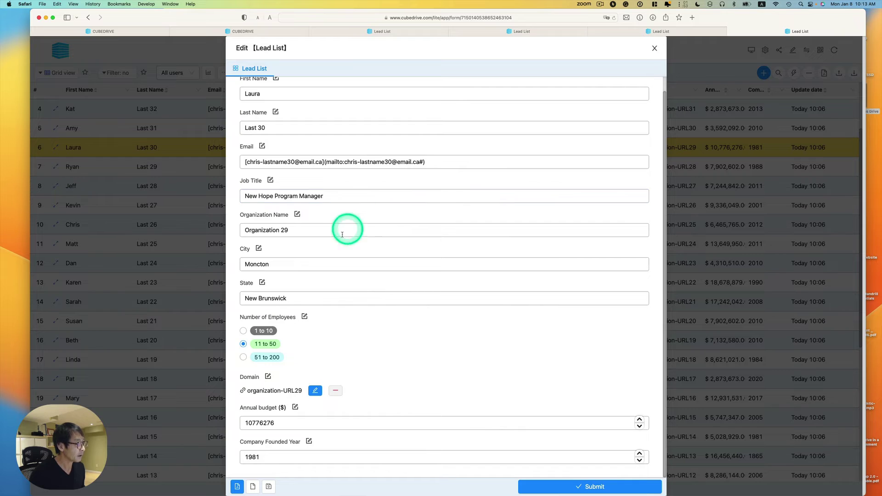
click(296, 232)
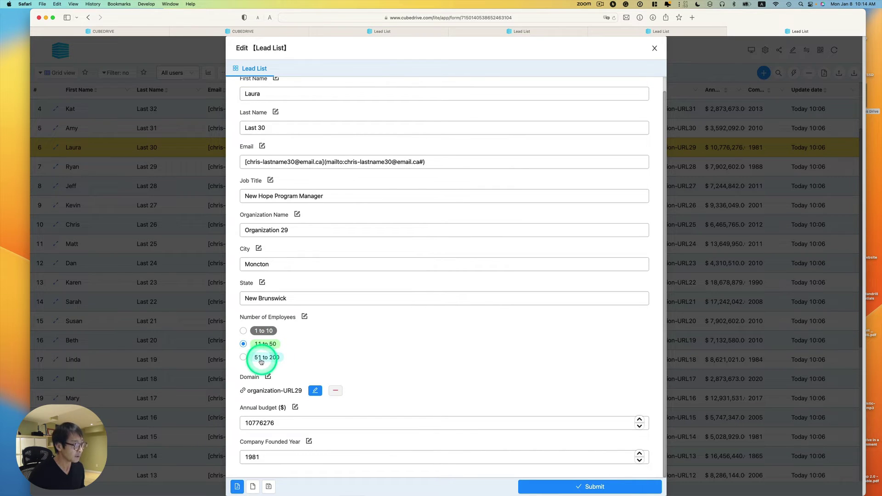
click(243, 358)
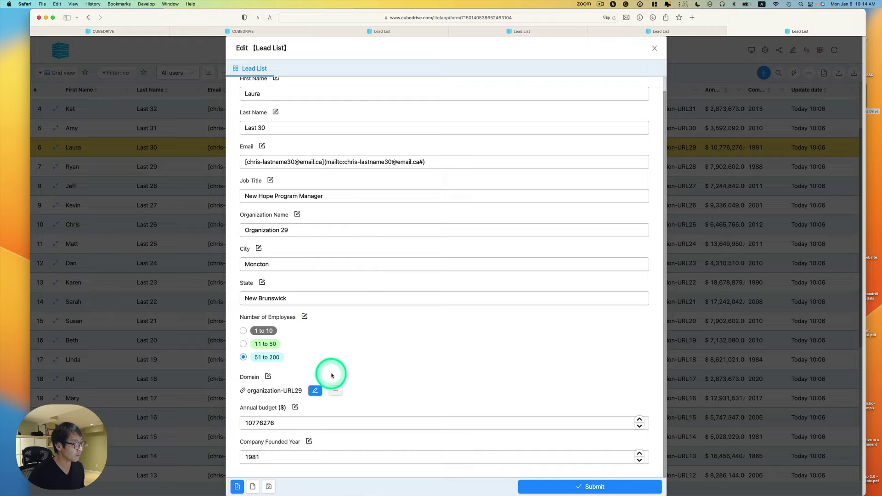
click(562, 485)
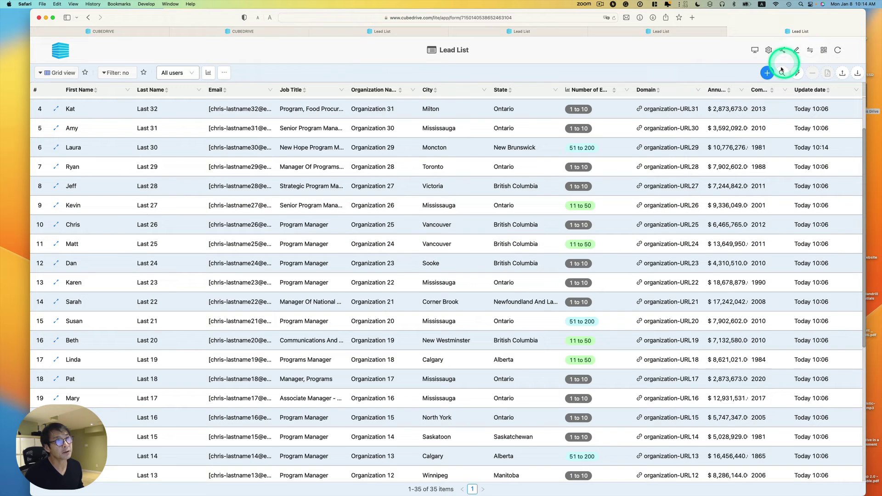
Step: Open a blank 'New data @ Lead List' entry form
click(766, 73)
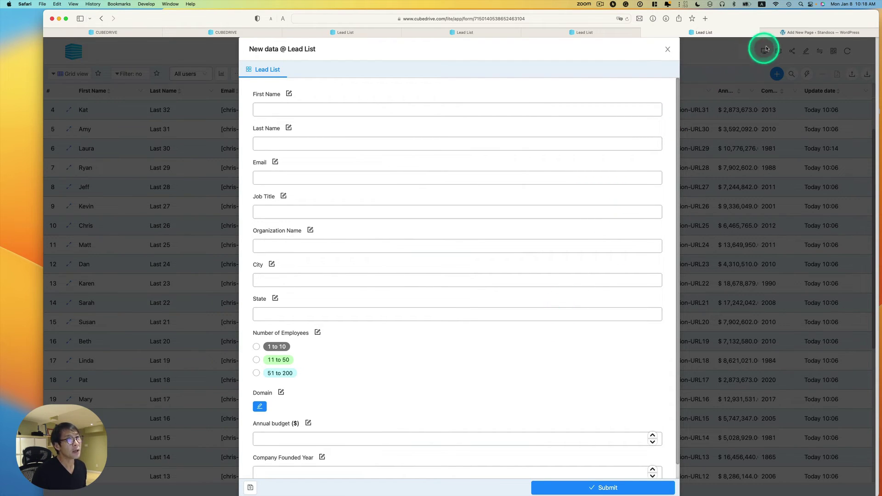
Step: Select the iframe code in WordPress and copy the CubeDrive form page's web address
click(787, 32)
triple_click(318, 210)
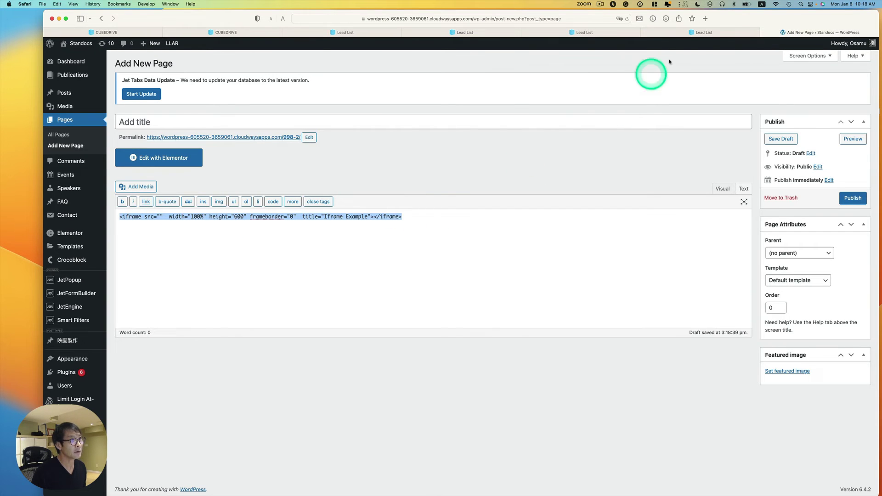
click(699, 33)
click(515, 18)
key(super+c)
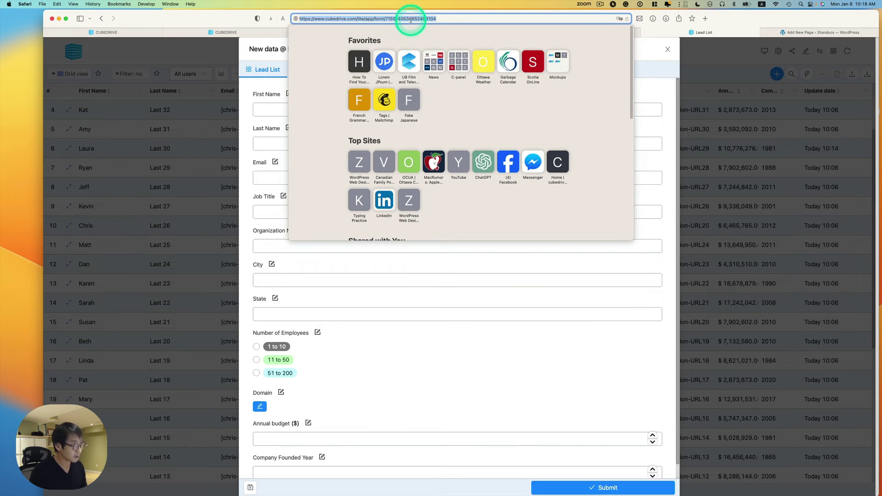
Step: Paste the CubeDrive form address into the iframe's src attribute in the WordPress Text editor
click(799, 33)
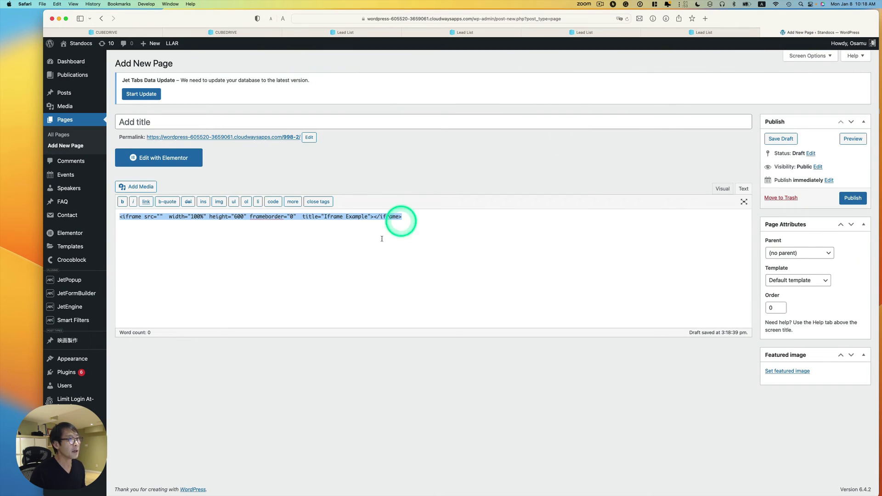
click(243, 230)
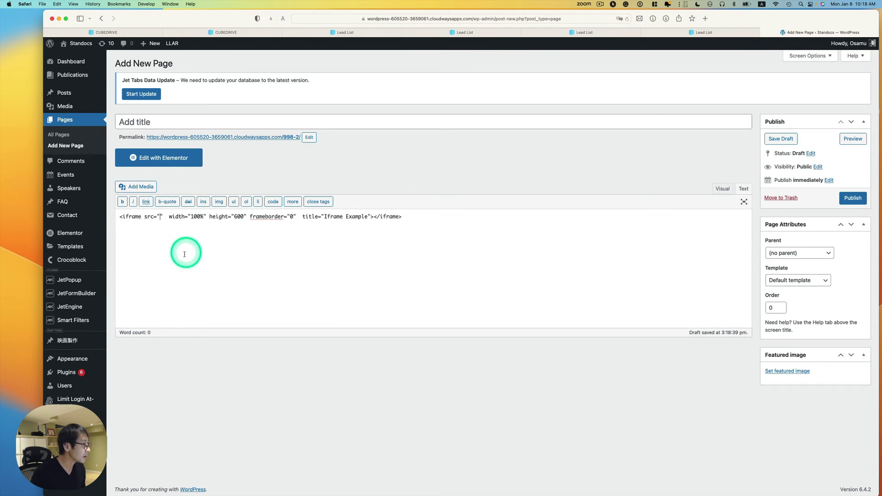
click(160, 216)
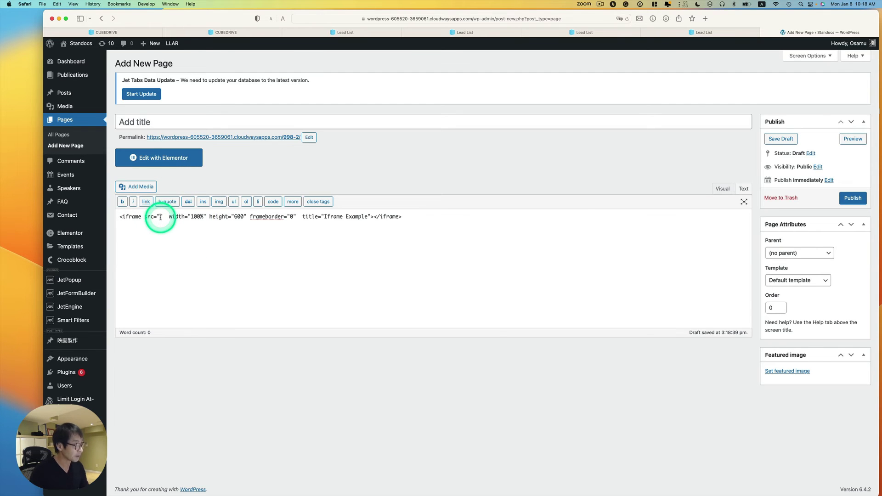
key(super+v)
drag(343, 216, 162, 215)
click(372, 262)
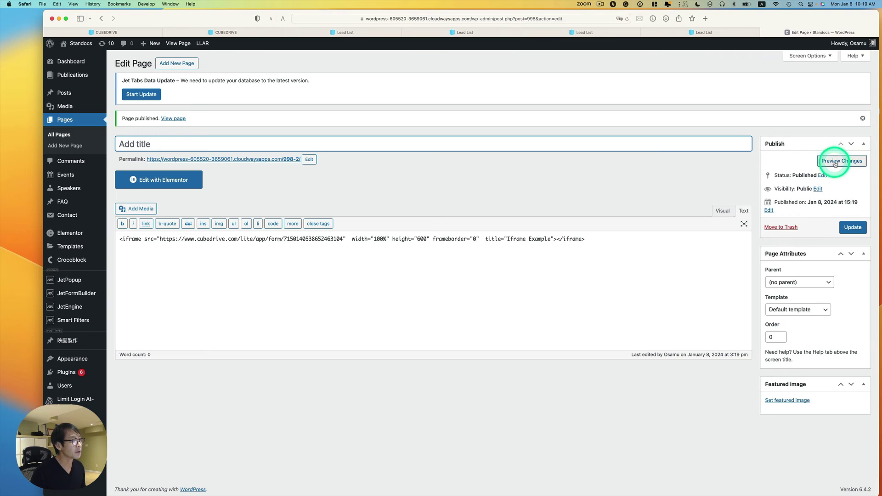
Step: View the published WordPress page and try the embedded form's First Name and Last Name fields
click(283, 160)
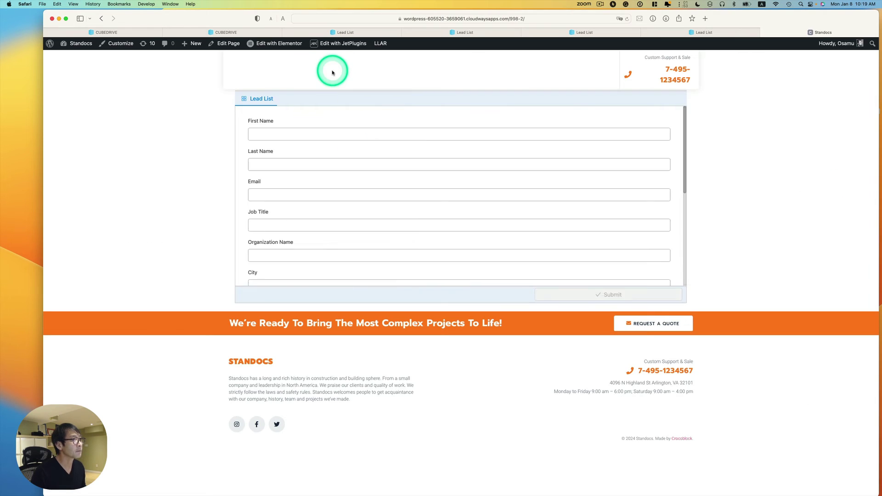
scroll(459, 160, down, 5)
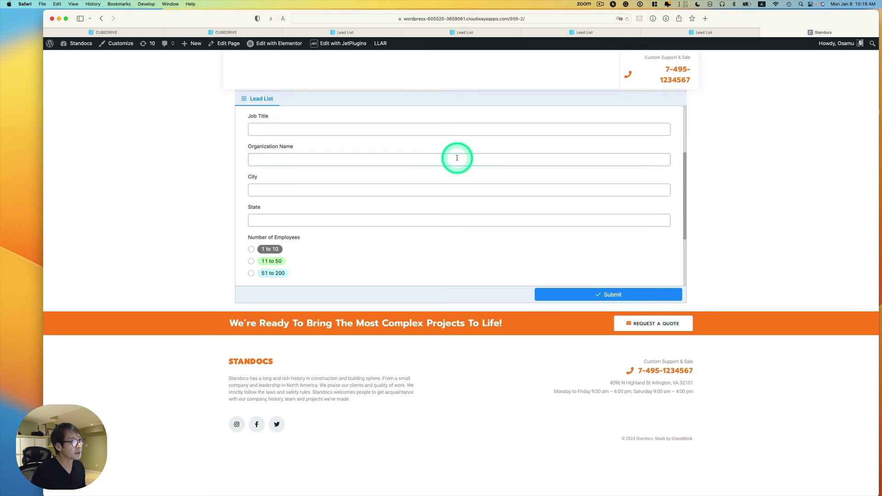
scroll(459, 161, up, 5)
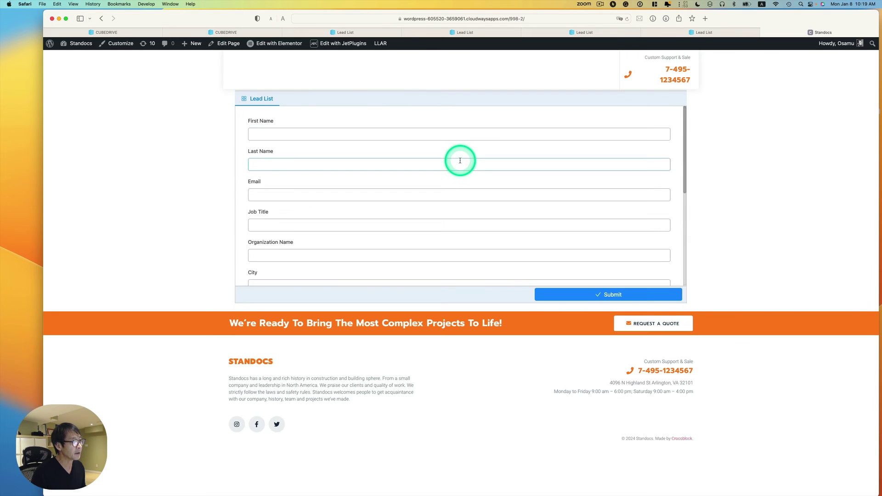
click(432, 132)
click(409, 164)
scroll(395, 186, down, 5)
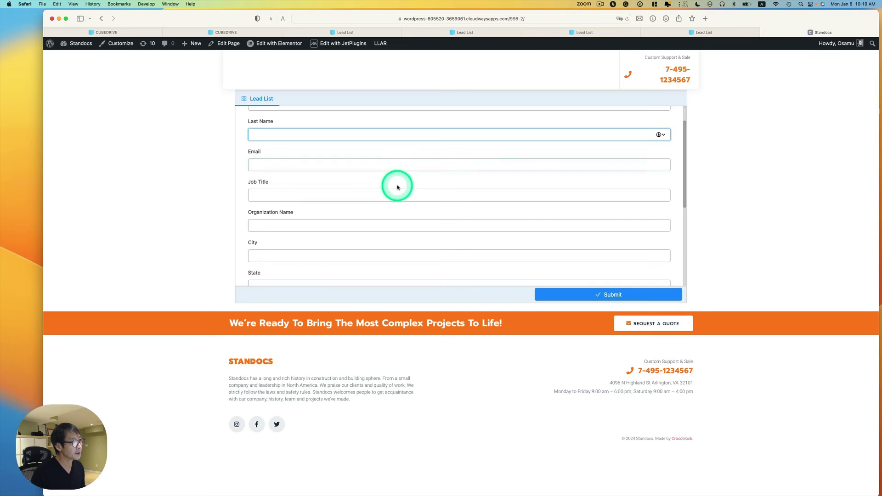
scroll(397, 189, down, 1)
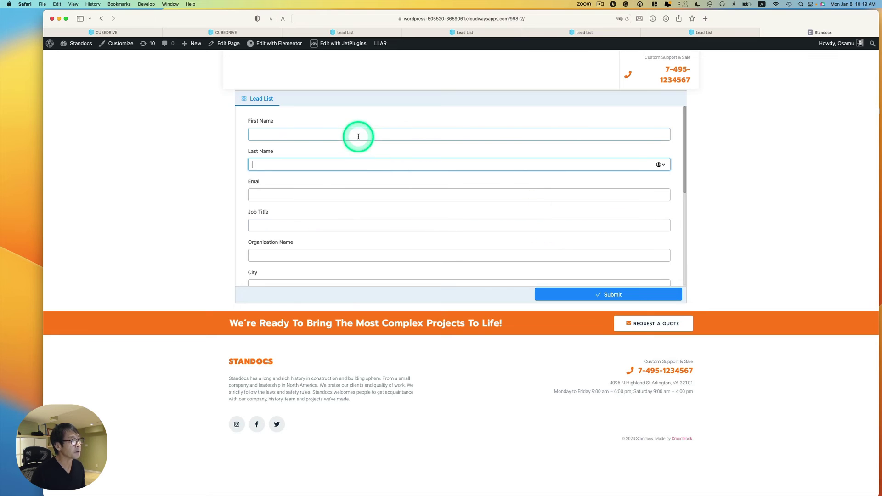
Step: Enter the lead's first and last name, e-mail, job title 'CEO' and organization 'CubeDrive Flow'
click(375, 143)
click(373, 135)
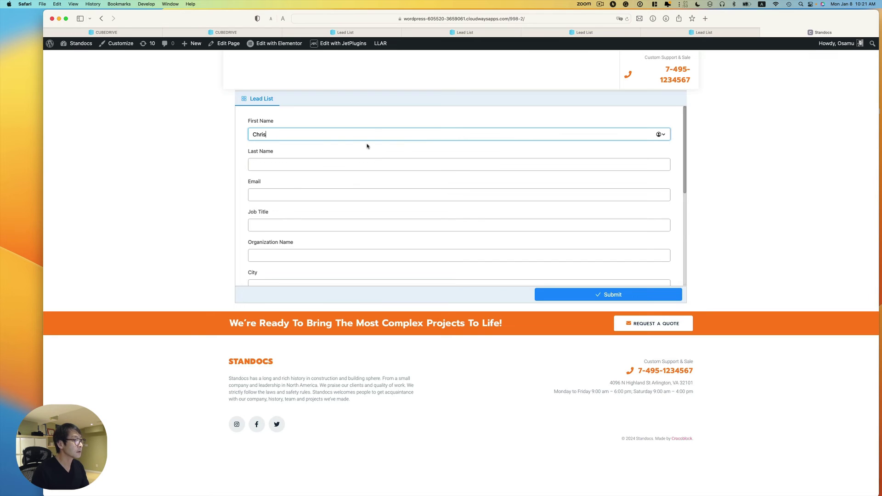
click(348, 160)
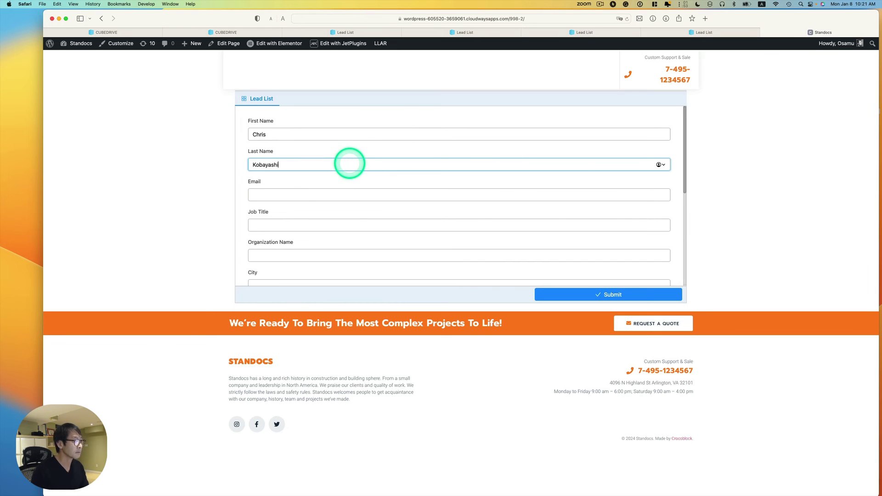
click(292, 195)
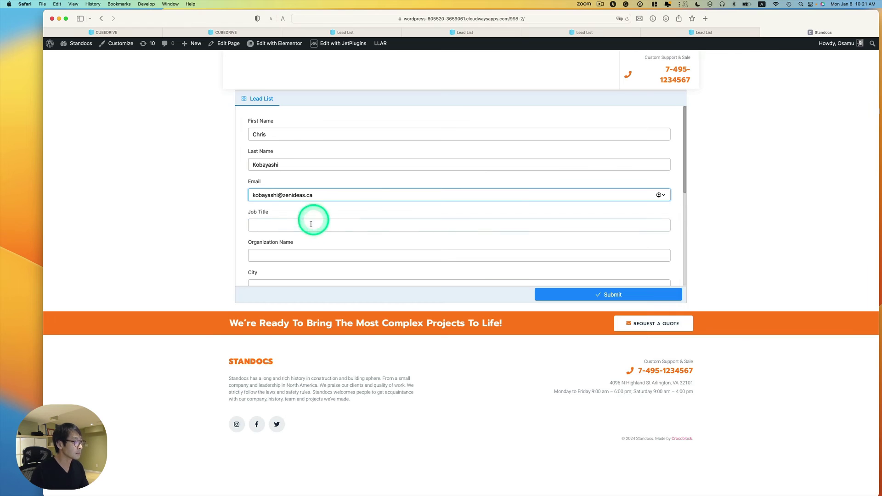
click(311, 223)
text(CEO)
click(333, 249)
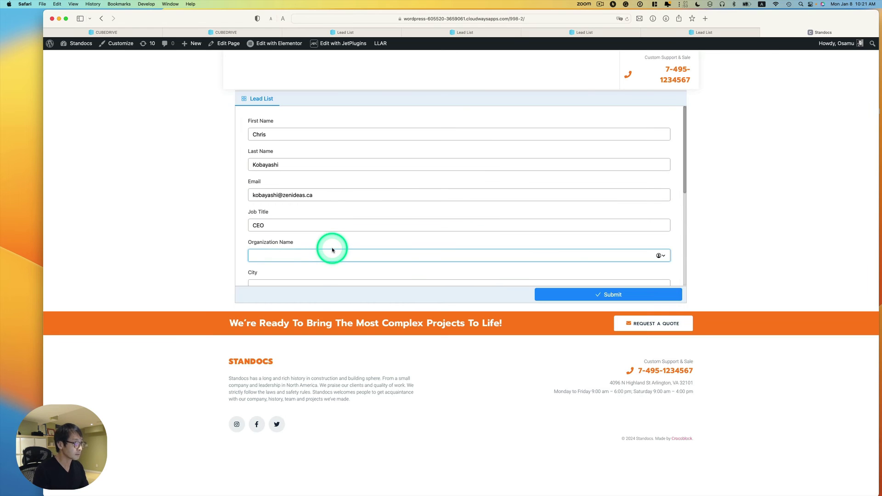
text(CubeDrive Flow)
Step: Set city to Ottawa, state to Ontario, and Number of Employees to 11 to 50
scroll(335, 201, down, 3)
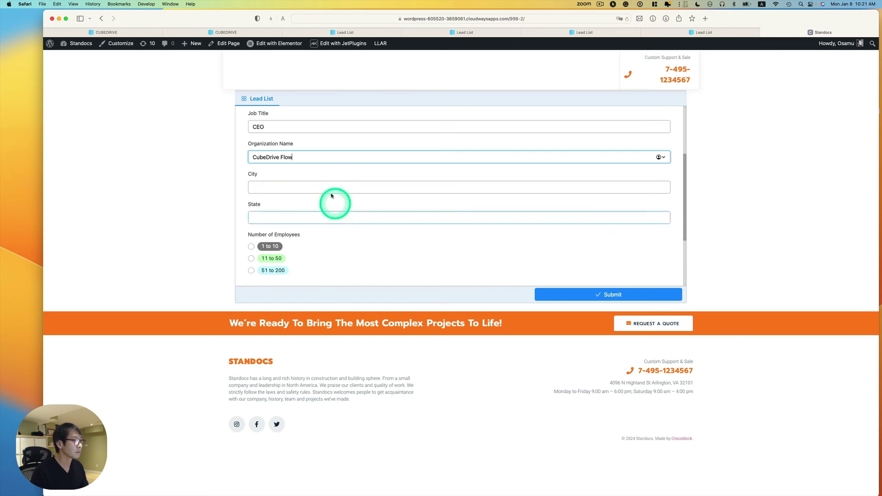
click(331, 185)
text(Ottawa)
click(343, 217)
text(Ontario)
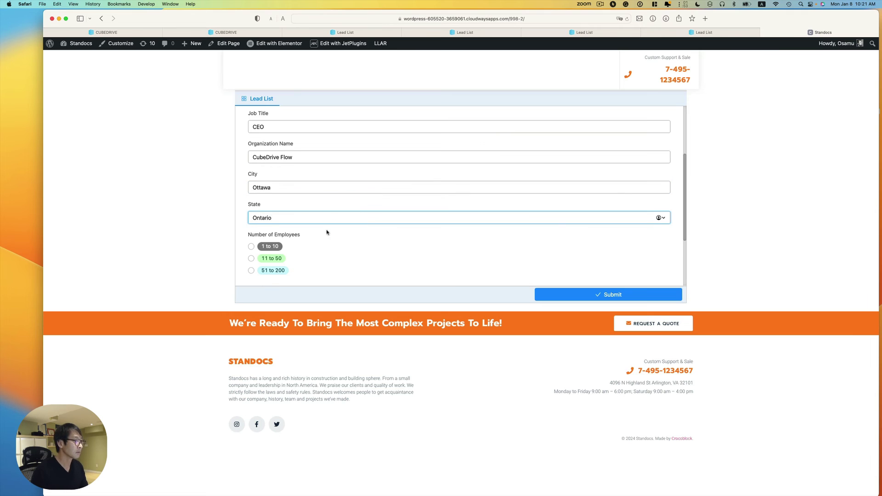
click(420, 266)
click(251, 258)
scroll(351, 252, down, 2)
click(254, 267)
Step: Add the Domain link, enter budget 1000000 and founded year 2020, and submit the lead
click(384, 150)
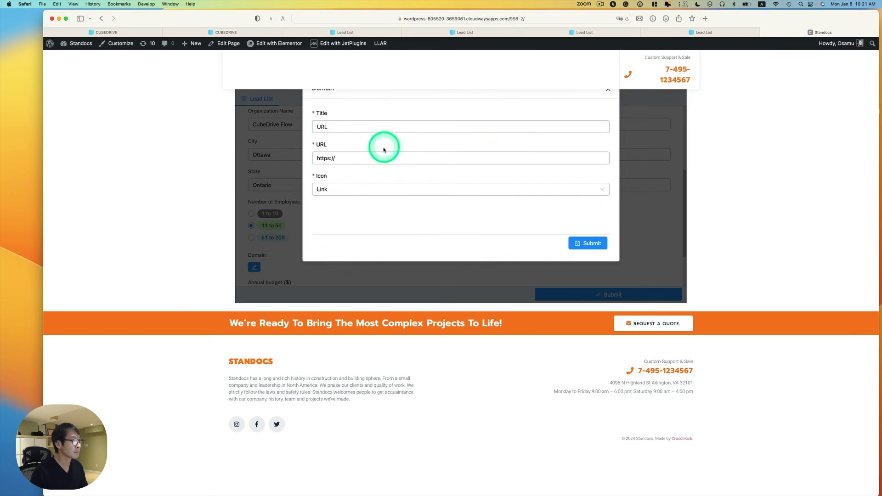
click(381, 158)
text(cubedrive-flow.com)
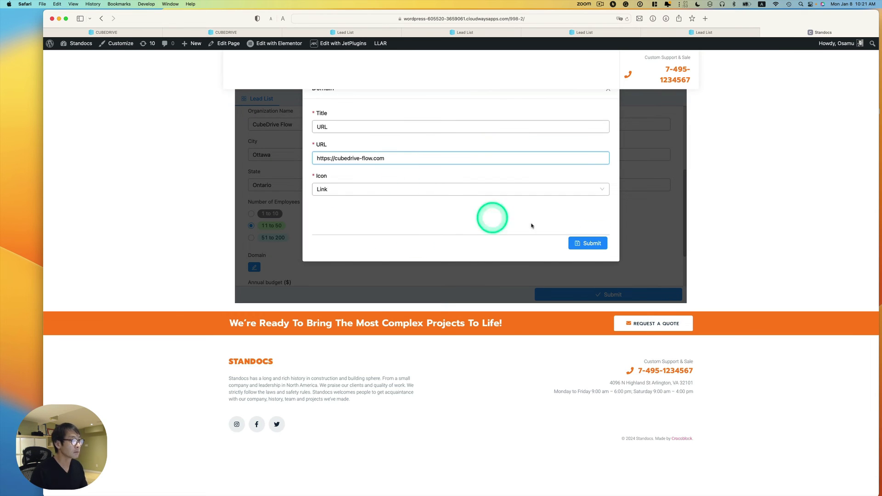
click(588, 243)
scroll(367, 207, down, 2)
click(400, 237)
text(10000)
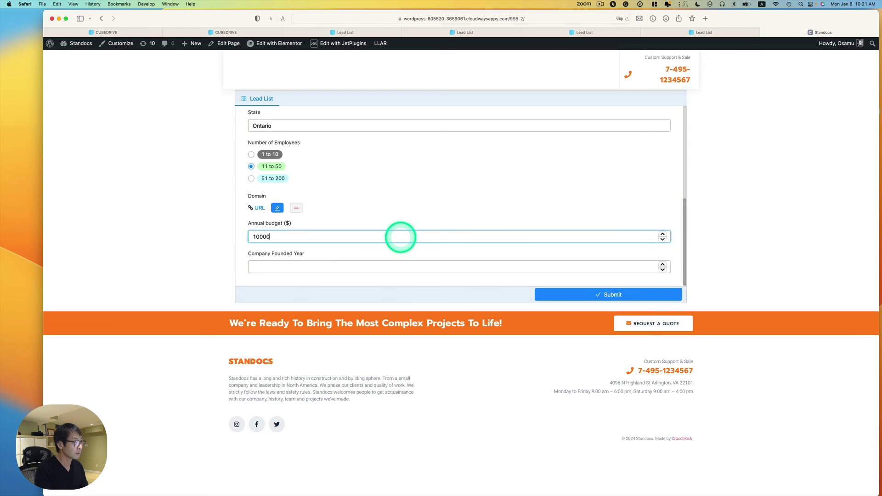
text(00)
click(362, 267)
text(2020)
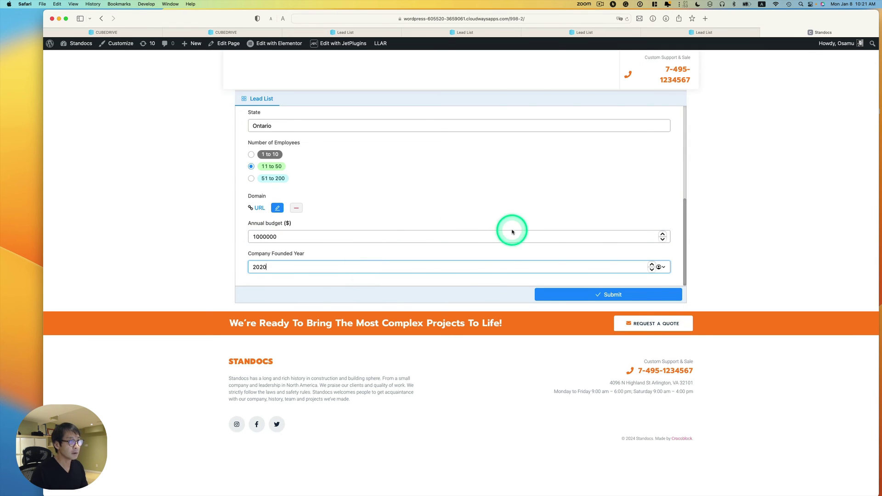
click(569, 295)
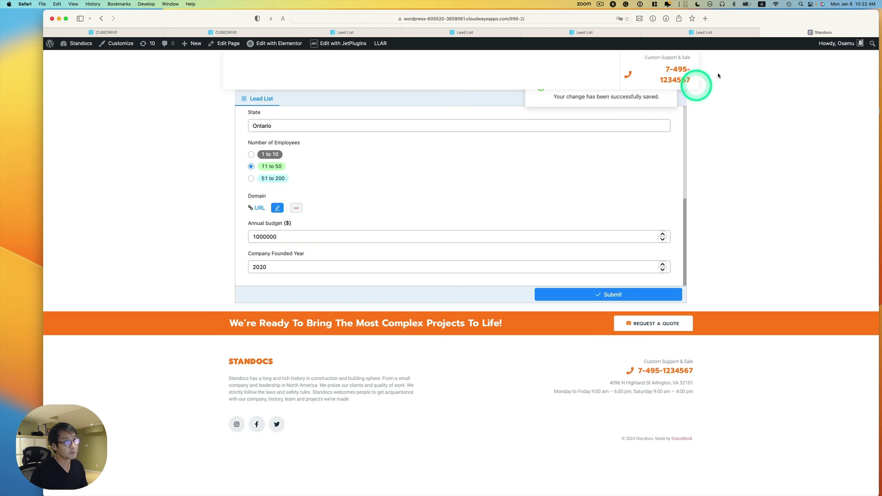
click(687, 30)
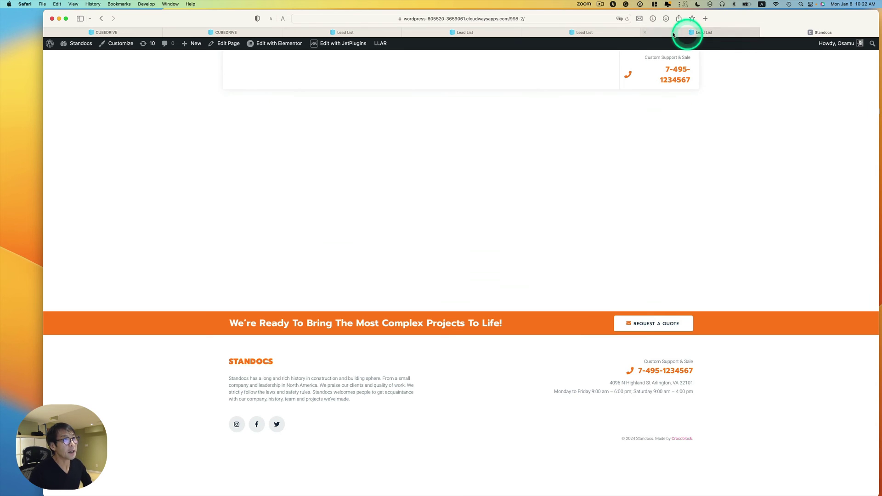
Step: Reload the CubeDrive Lead List grid so the new Ottawa CEO lead heads its 36 records
click(602, 32)
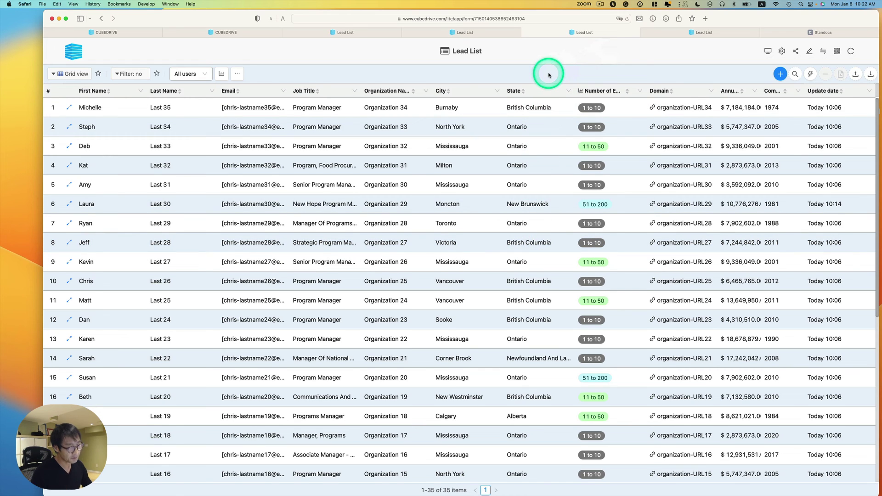
click(626, 20)
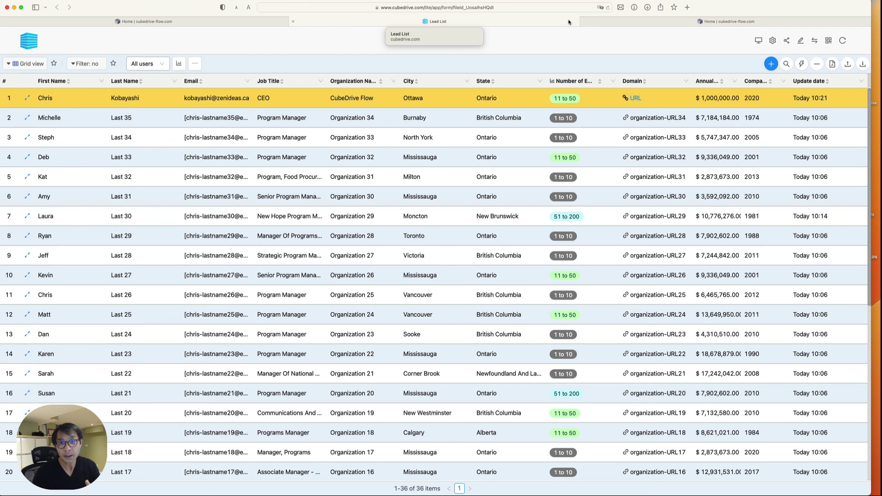
Step: Switch to the 'Home | cubedrive-flow.com' tab showing the CubeDrive FLOW homepage
click(636, 20)
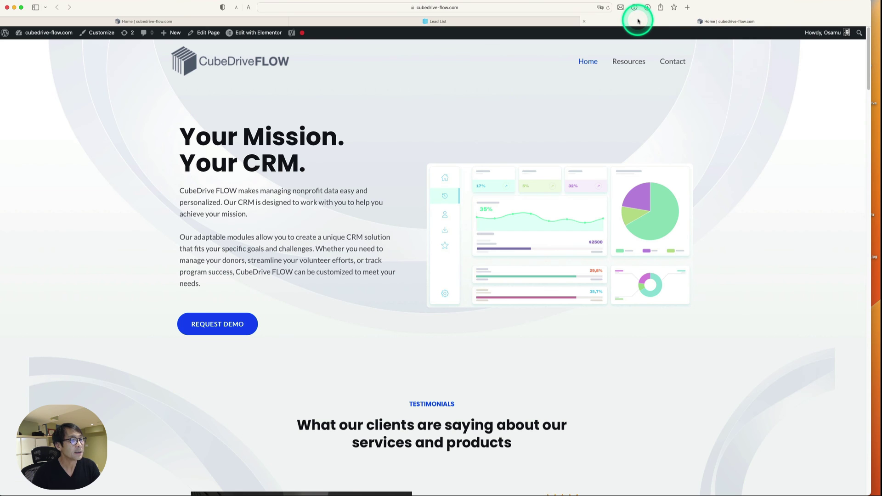